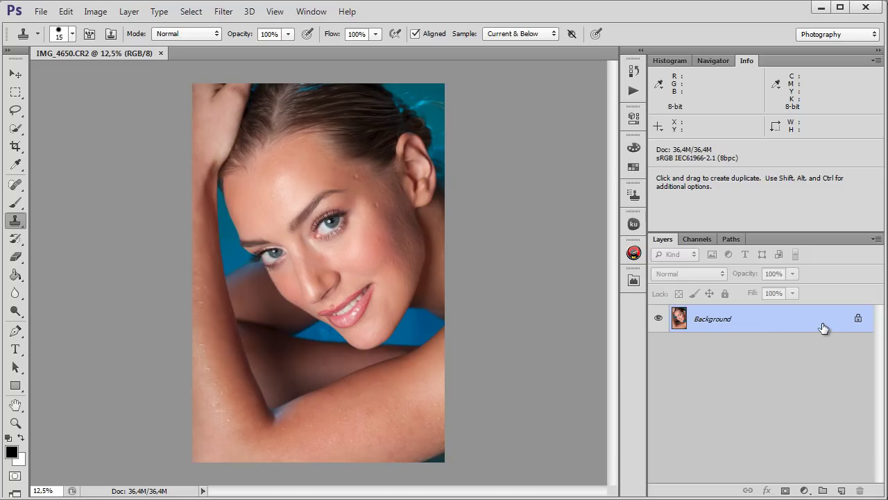
Copy the portrait to Layer 1, then preview High Pass radii on the eye at 100% zoom
key("ctrl+j")
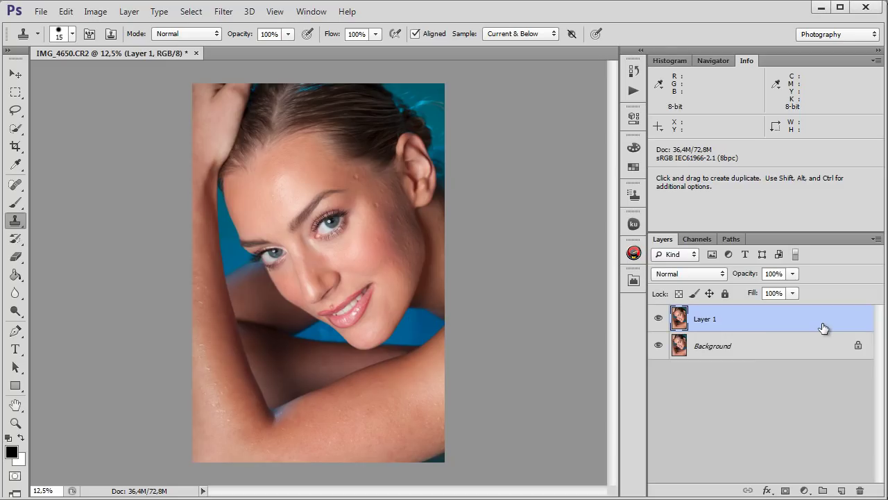
left_click(223, 12)
mouse_move(234, 310)
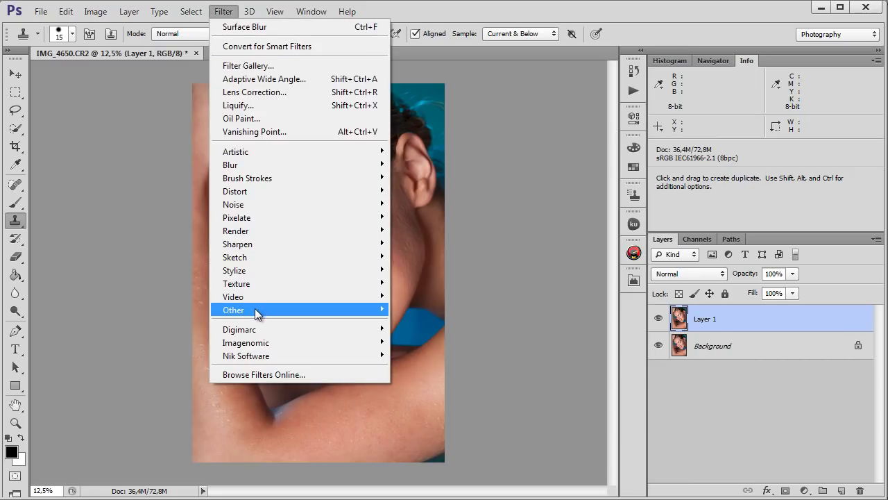
left_click(418, 323)
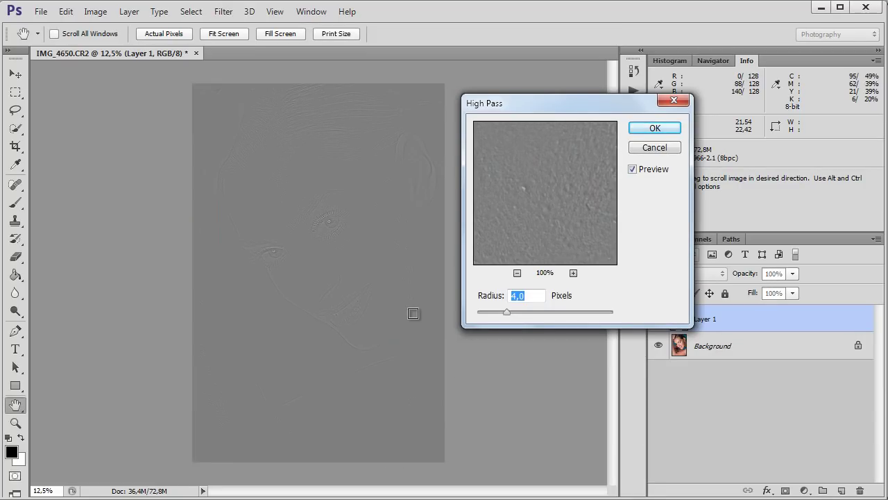
key("ctrl+1")
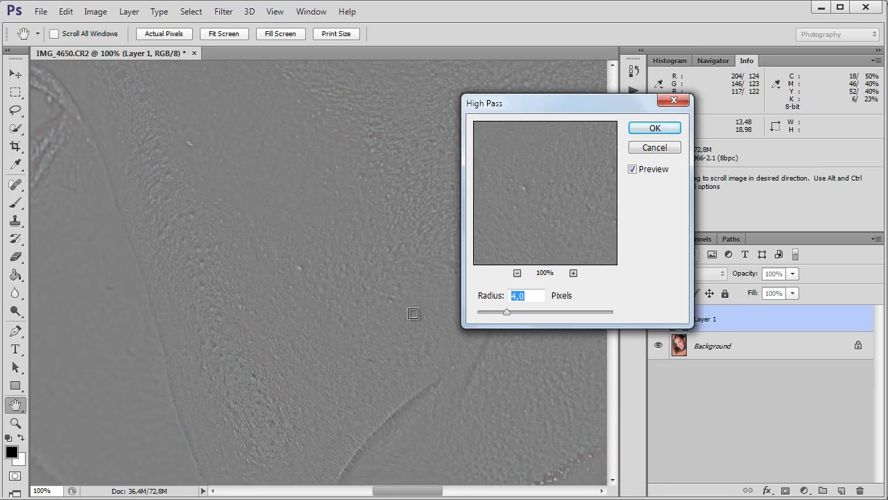
left_click_drag(309, 236, 280, 378)
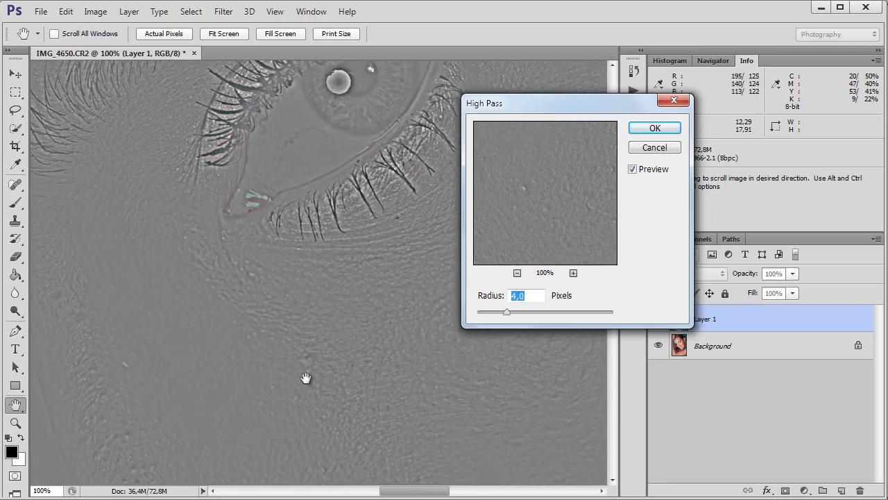
left_click_drag(280, 319, 247, 377)
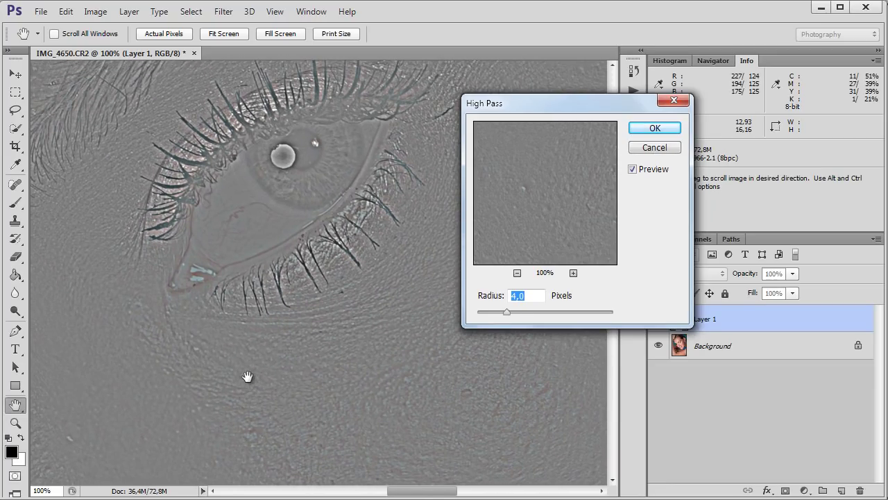
left_click_drag(507, 312, 523, 315)
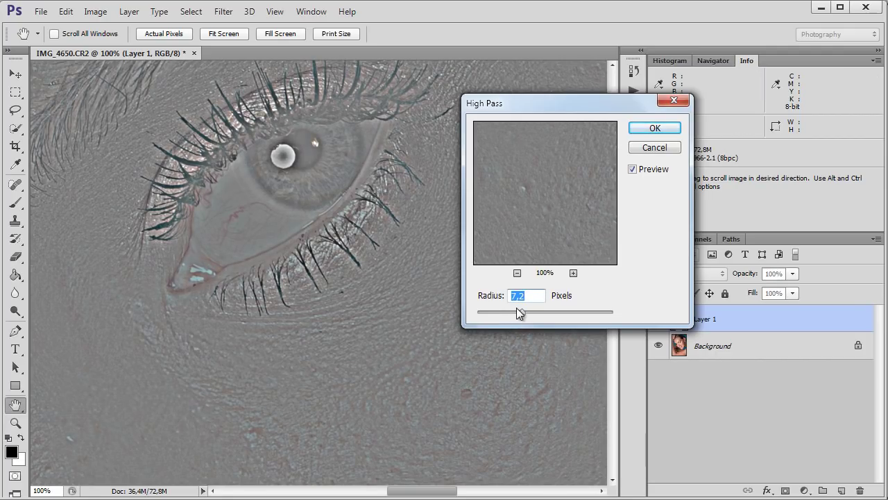
left_click_drag(522, 314, 511, 317)
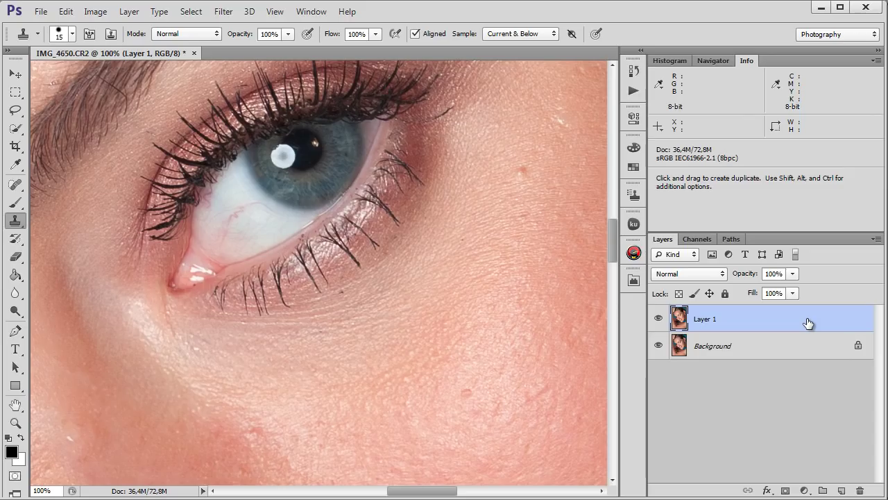
Create an inverted copy of Layer 1 at 50% opacity, then reselect Layer 1
key("ctrl+j")
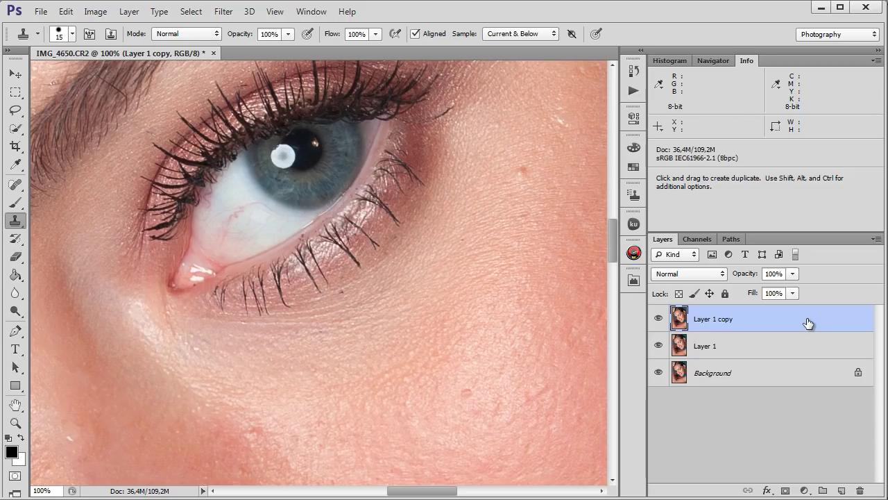
key("ctrl+i")
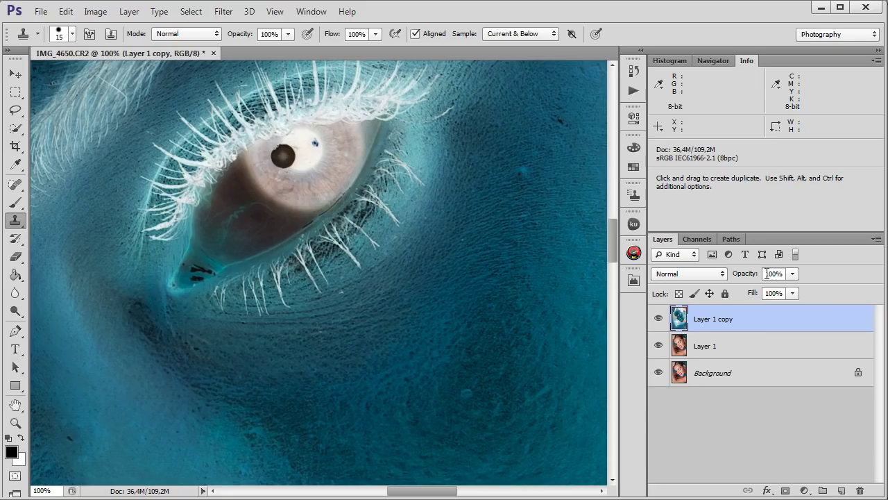
left_click(766, 274)
type("50")
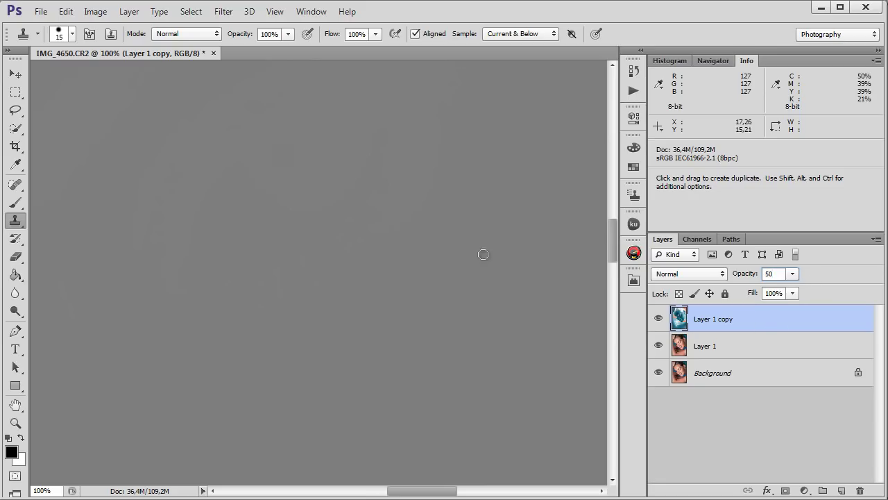
left_click(682, 348)
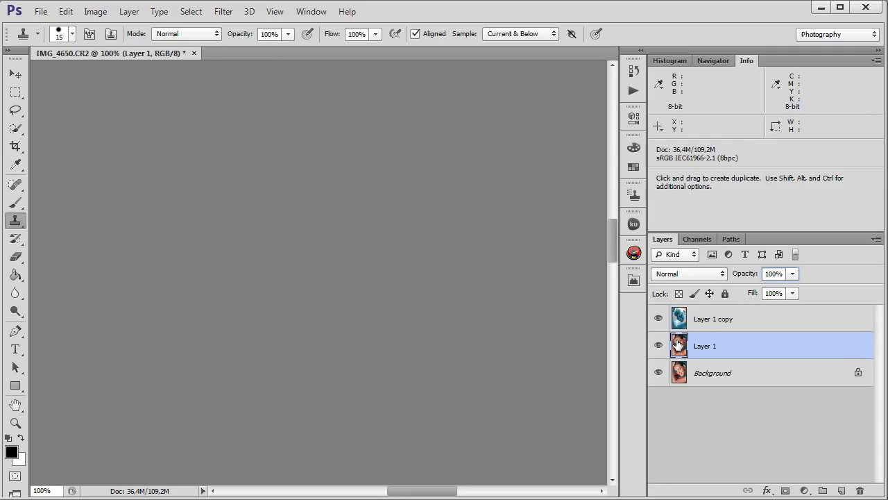
Blur Layer 1 with a 7.2-pixel Gaussian Blur
left_click(230, 13)
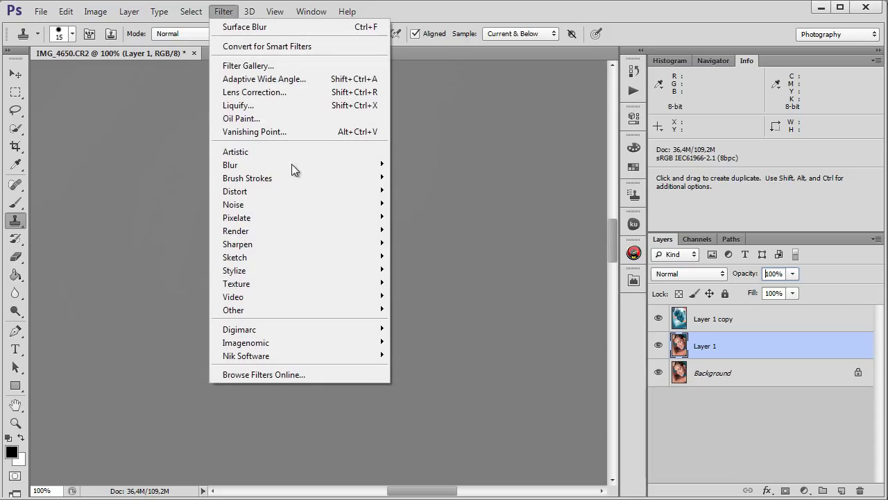
mouse_move(230, 165)
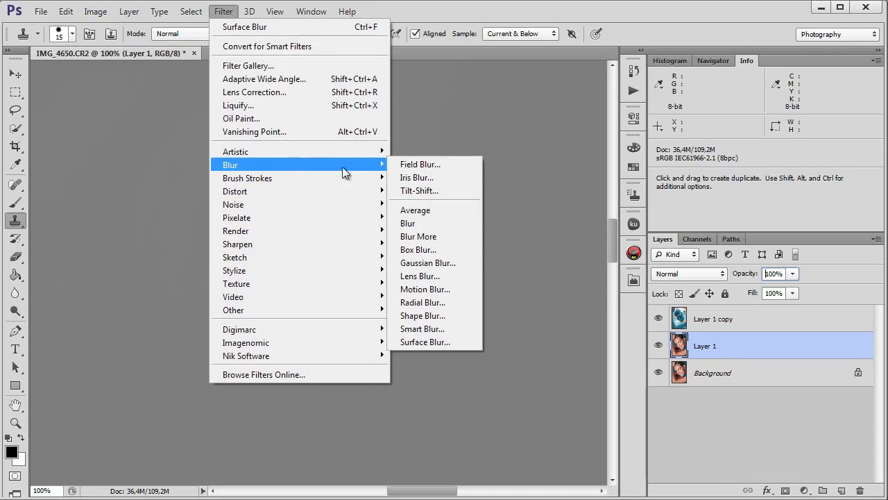
left_click(430, 262)
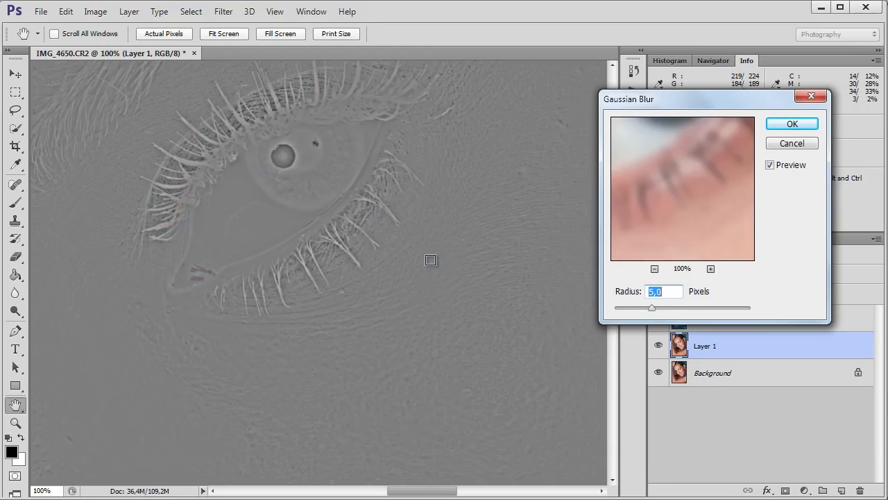
left_click_drag(654, 306, 660, 306)
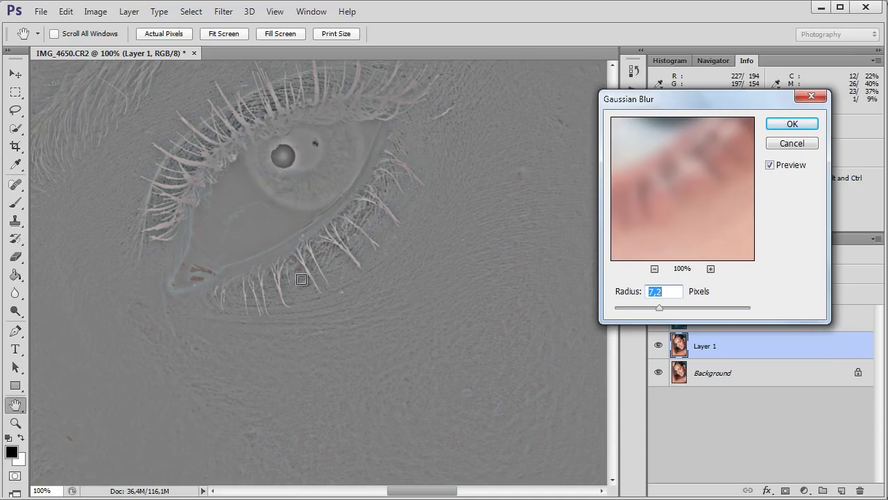
key("Return")
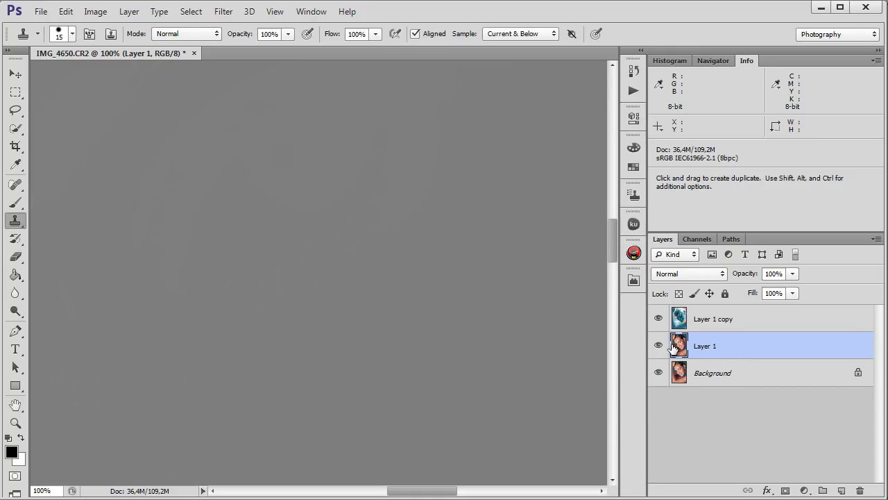
left_click(771, 321)
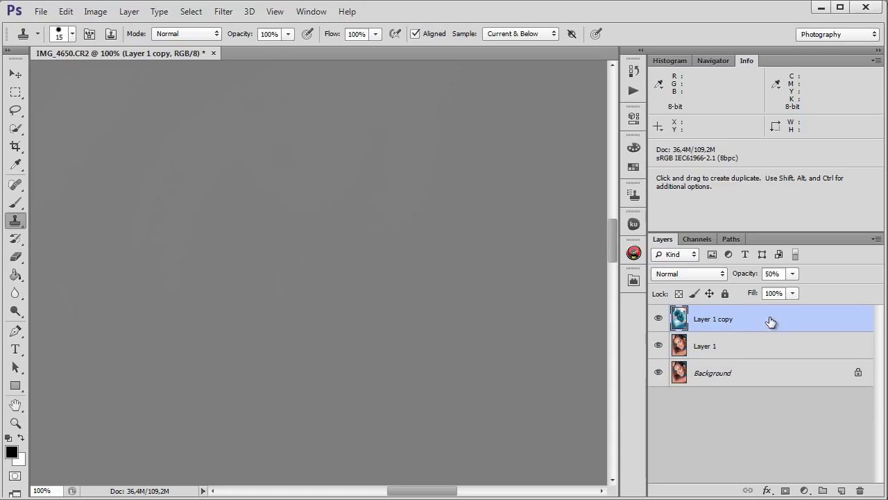
left_click(225, 16)
mouse_move(299, 165)
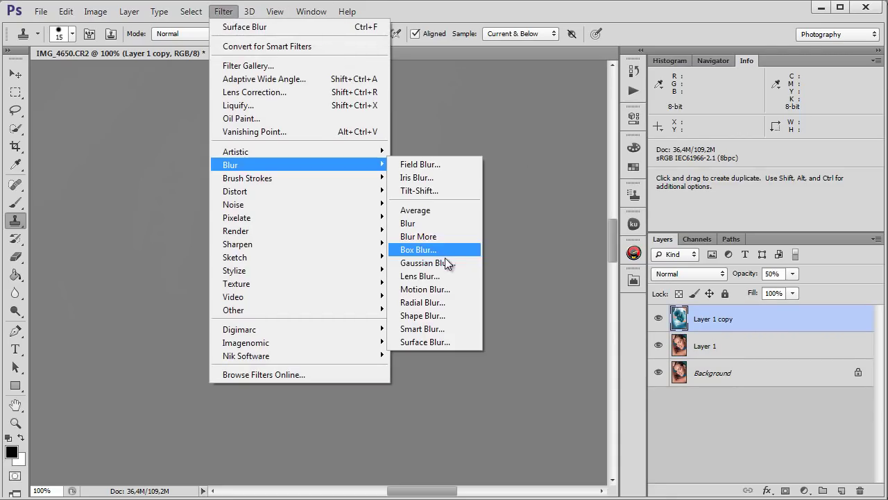
left_click(445, 261)
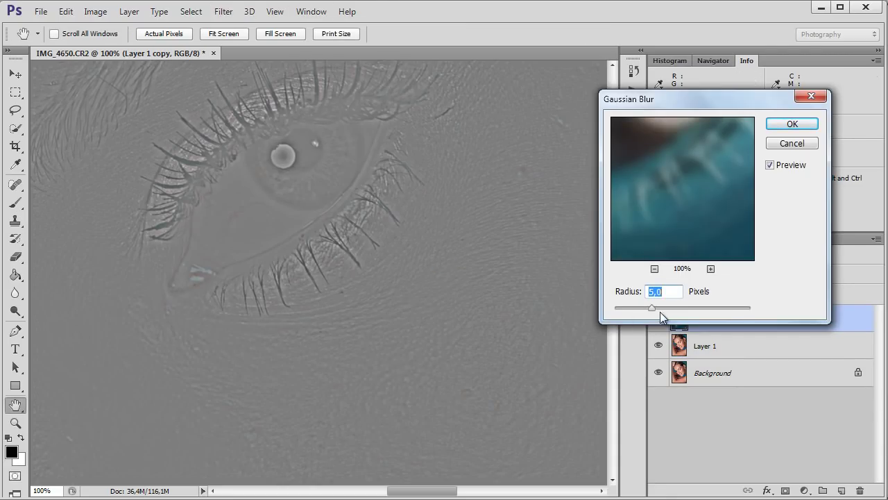
left_click_drag(652, 312, 658, 312)
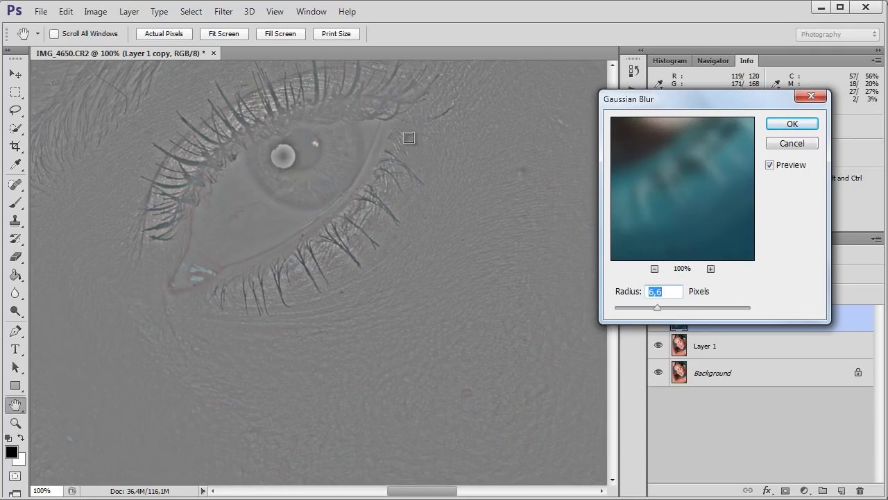
left_click(791, 144)
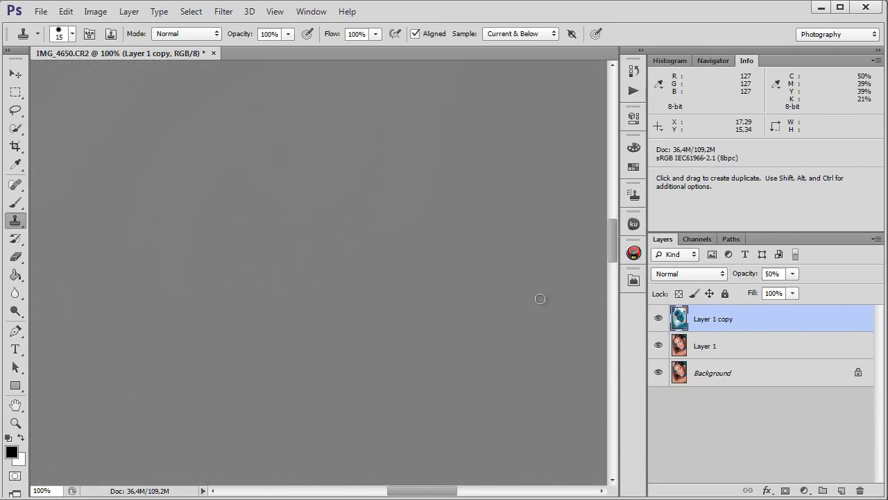
left_click(223, 11)
left_click(224, 11)
left_click(222, 11)
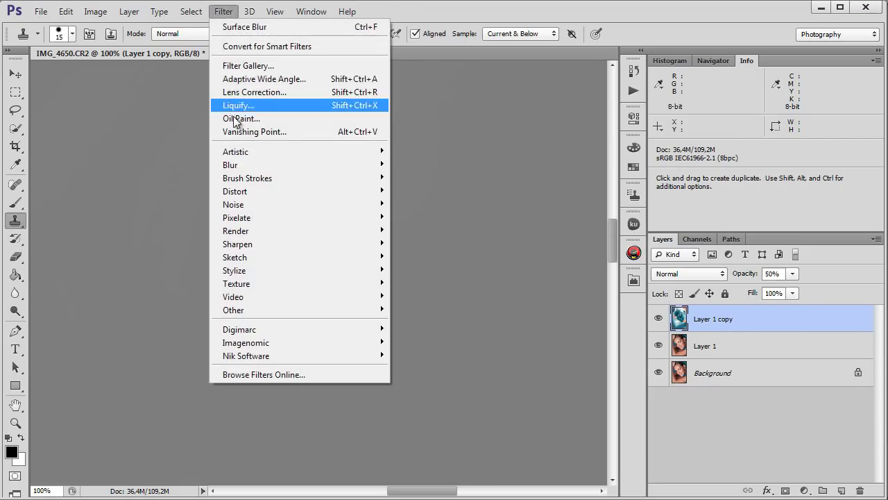
mouse_move(229, 164)
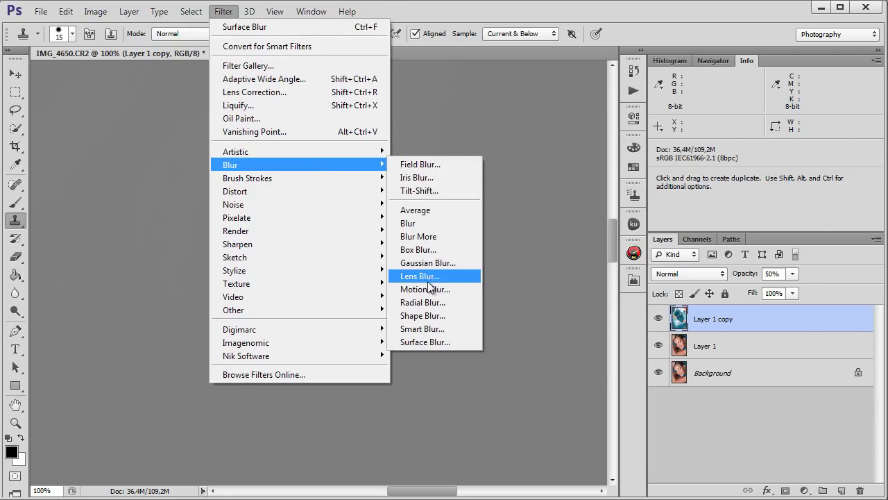
left_click(424, 341)
left_click_drag(606, 322, 612, 322)
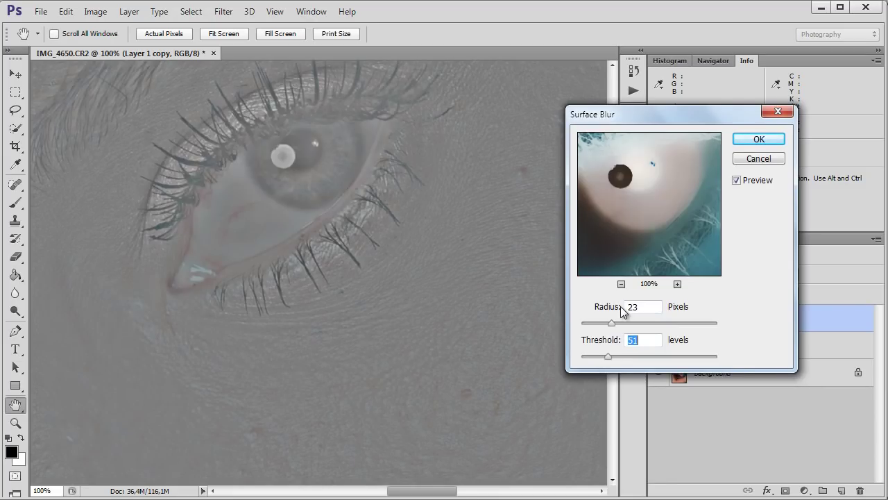
left_click_drag(593, 357, 727, 357)
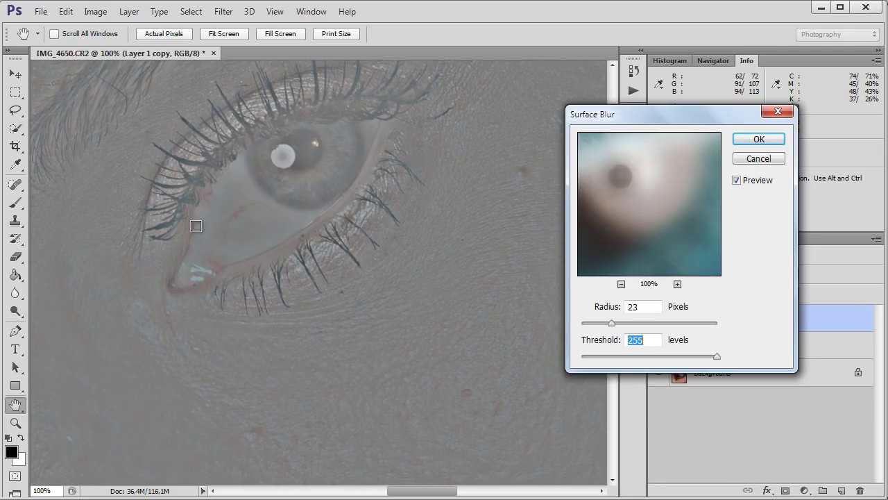
left_click_drag(716, 355, 601, 359)
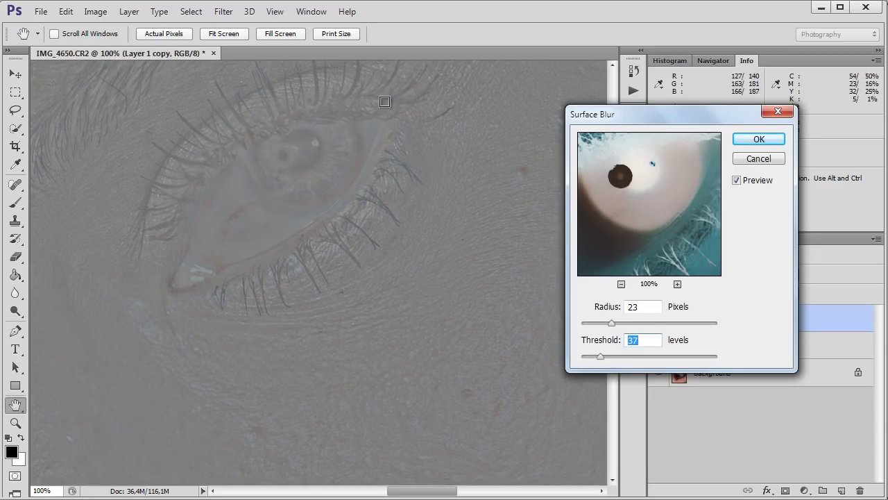
mouse_move(254, 248)
left_mouse_down()
mouse_move(263, 230)
mouse_move(340, 185)
left_mouse_up()
left_click_drag(323, 358, 329, 188)
left_click_drag(601, 356, 595, 356)
left_click_drag(475, 111, 440, 319)
left_click_drag(428, 246, 438, 248)
left_click_drag(390, 373, 365, 301)
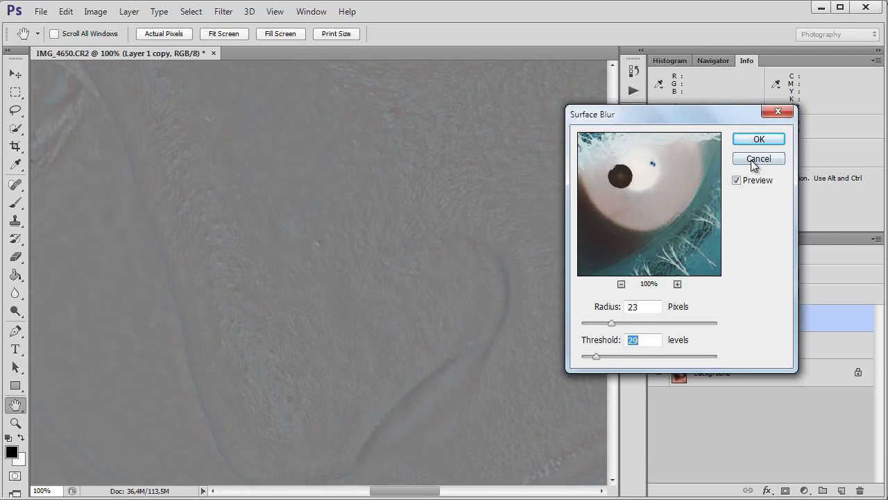
left_click(758, 159)
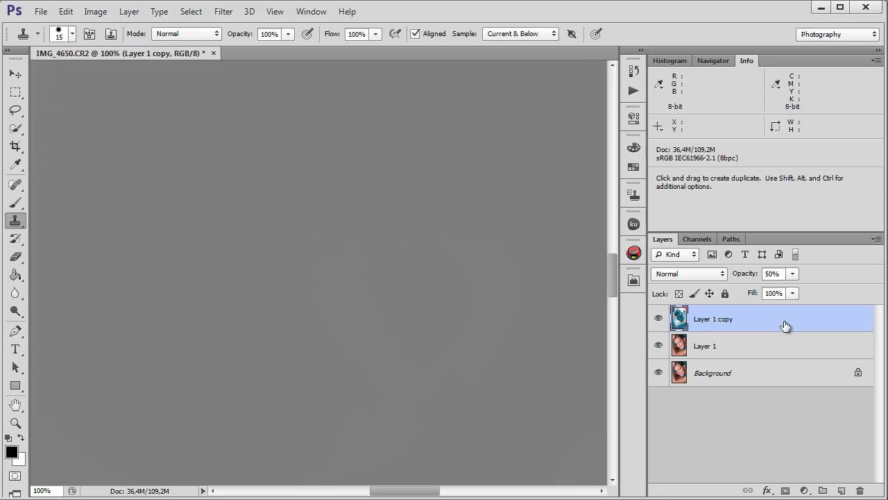
Add an Invert adjustment layer on top and bring up Surface Blur for Layer 1
left_click(804, 490)
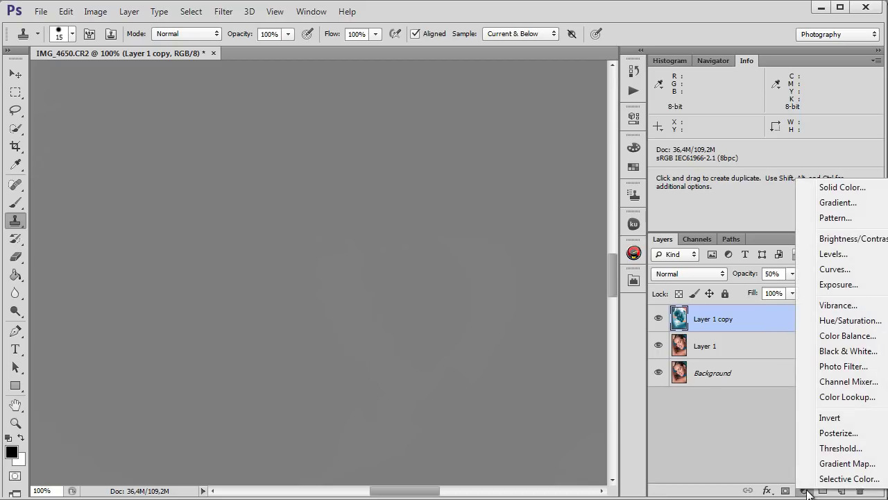
left_click(826, 416)
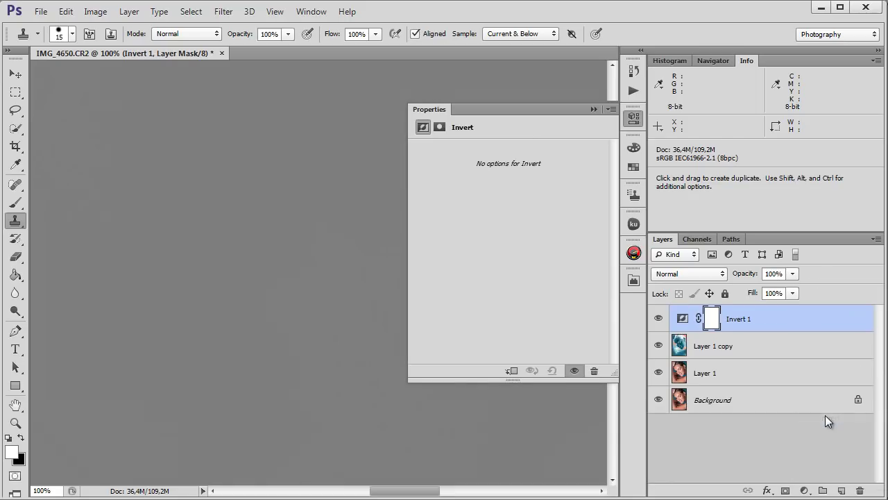
left_click(678, 375)
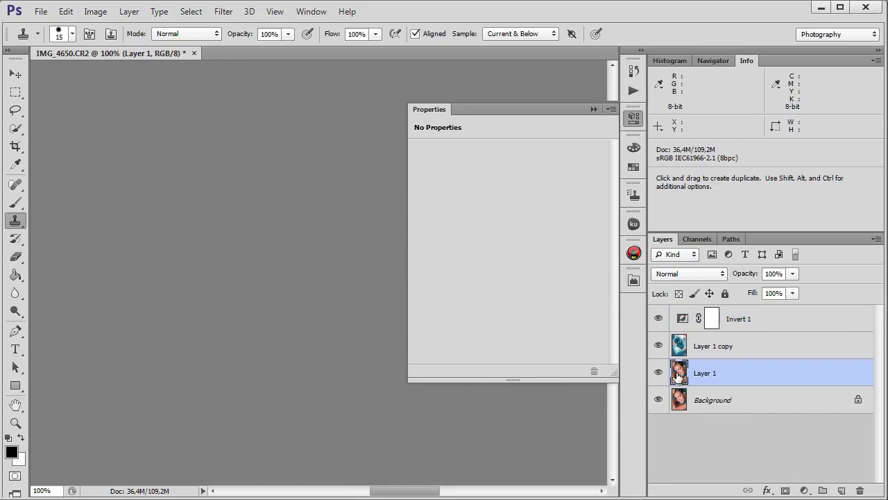
left_click(224, 12)
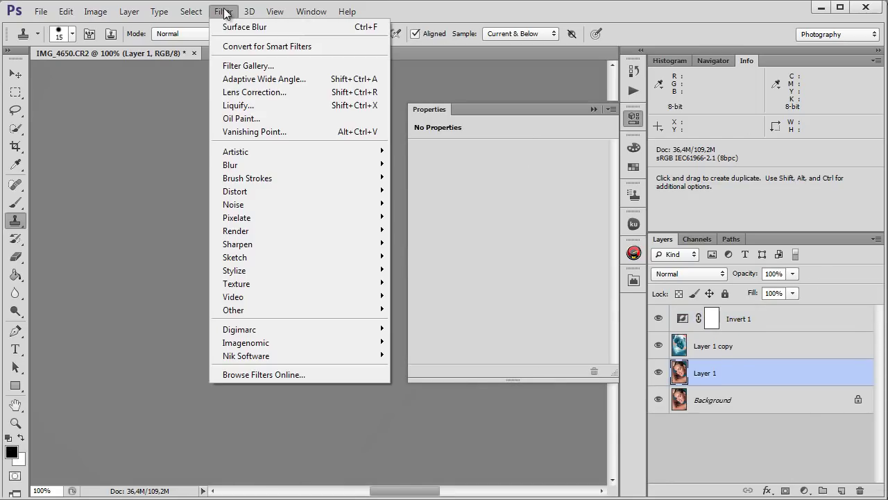
mouse_move(231, 165)
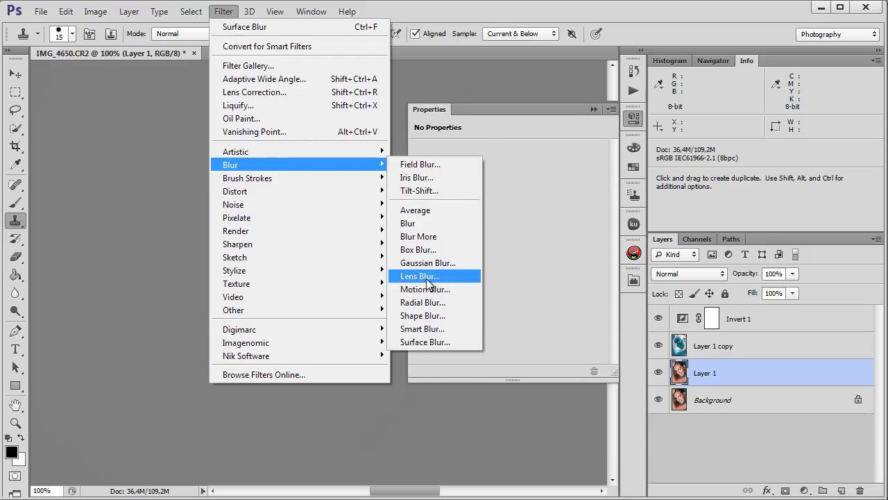
left_click(420, 342)
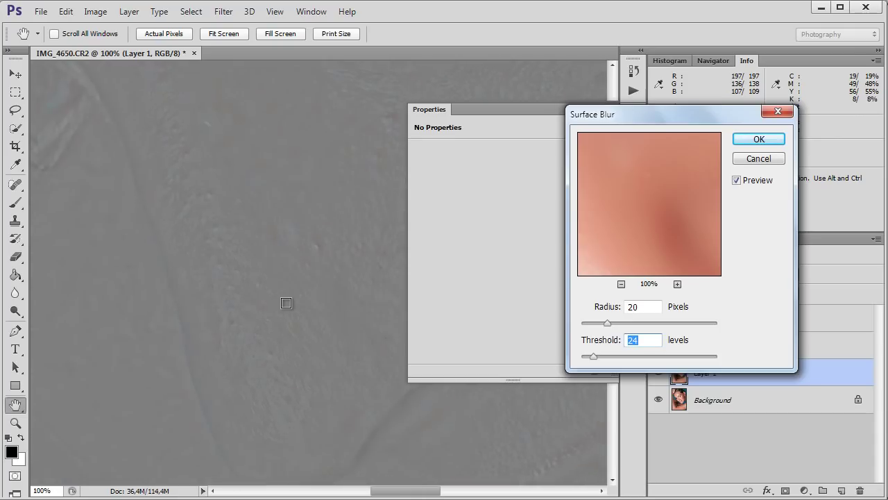
Zoom out, preview Surface Blur Threshold at 255 and then about 33, and cancel
key("ctrl+minus")
key("ctrl+minus")
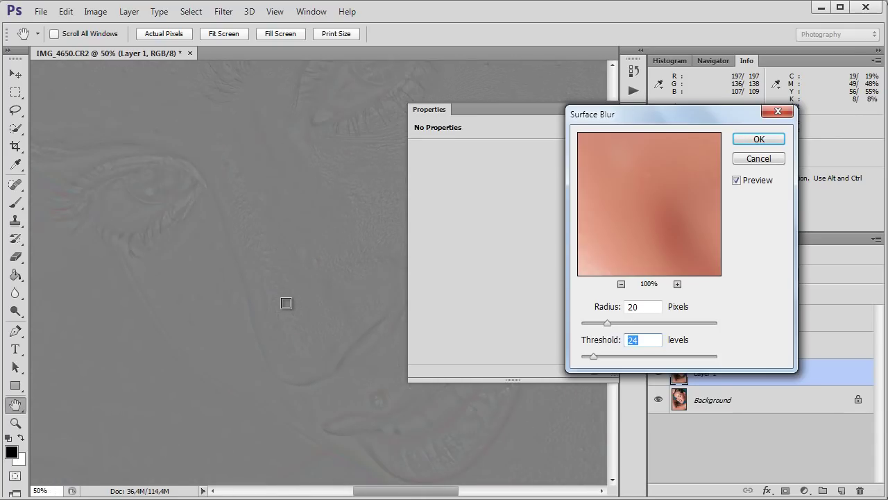
key("ctrl+minus")
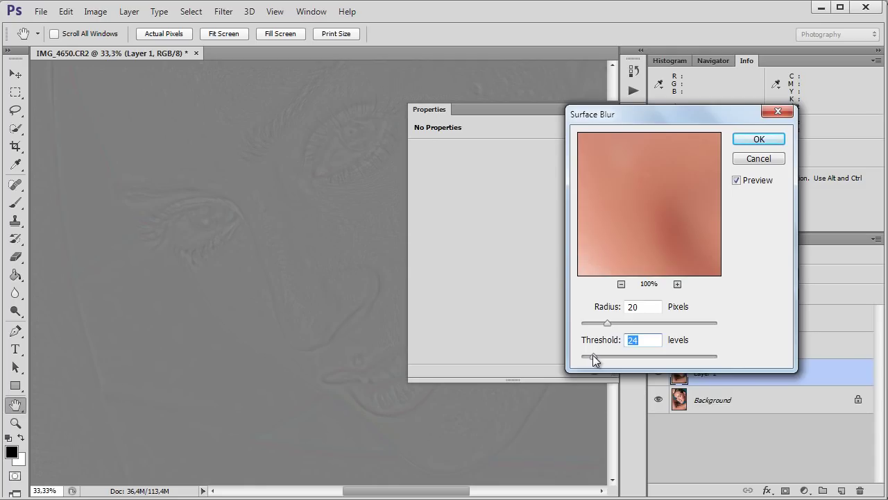
left_click_drag(593, 358, 743, 349)
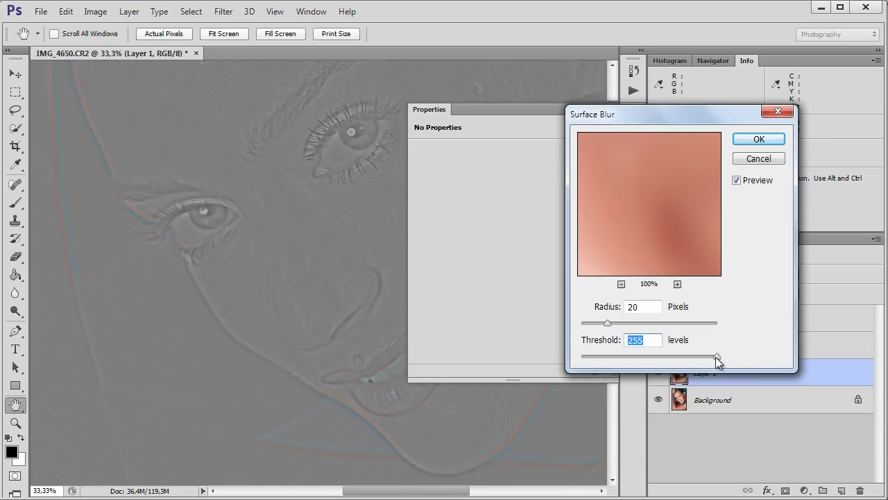
left_click_drag(715, 357, 656, 356)
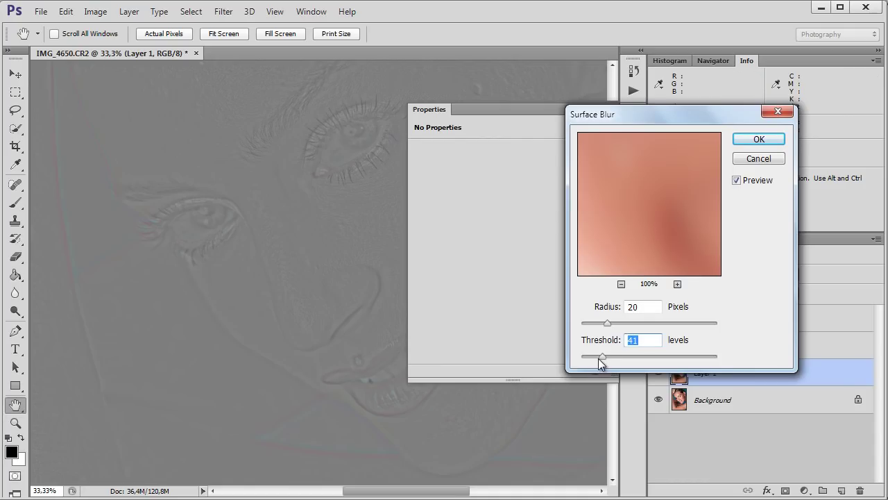
left_click_drag(602, 359, 601, 359)
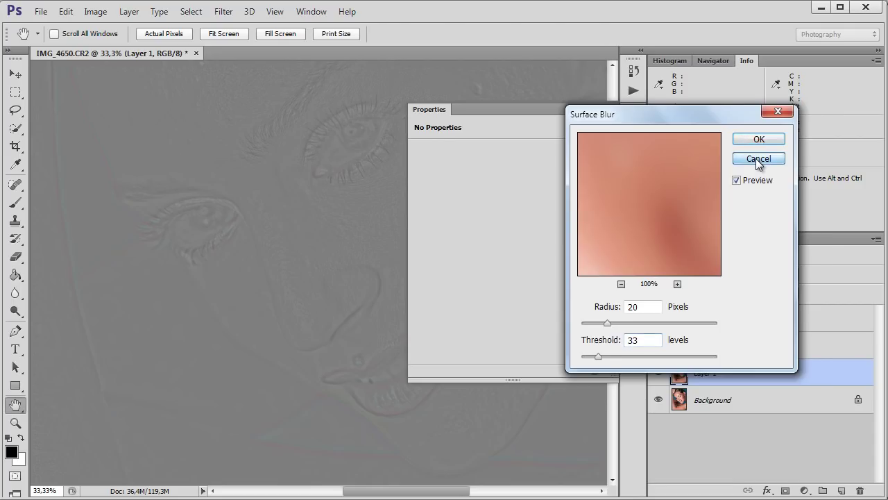
left_click(758, 160)
Delete the Invert 1, Layer 1 copy and Layer 1 test layers, then duplicate Background afresh
left_click(787, 331)
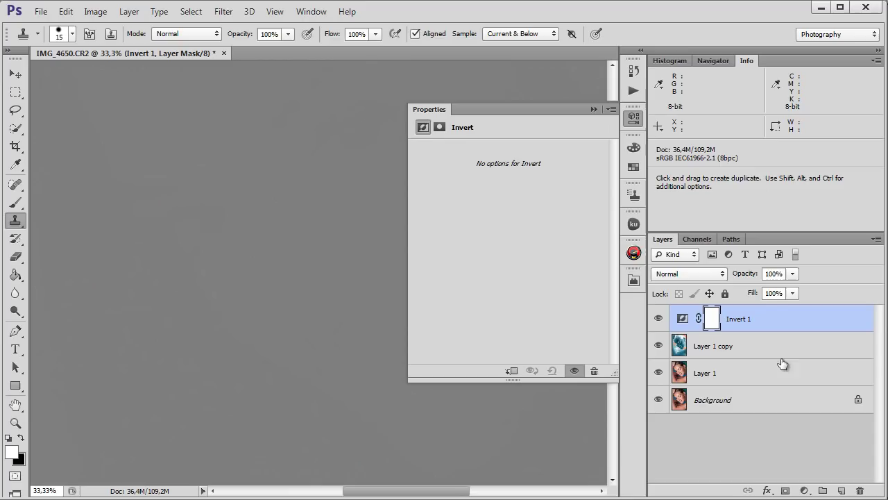
key("shift")
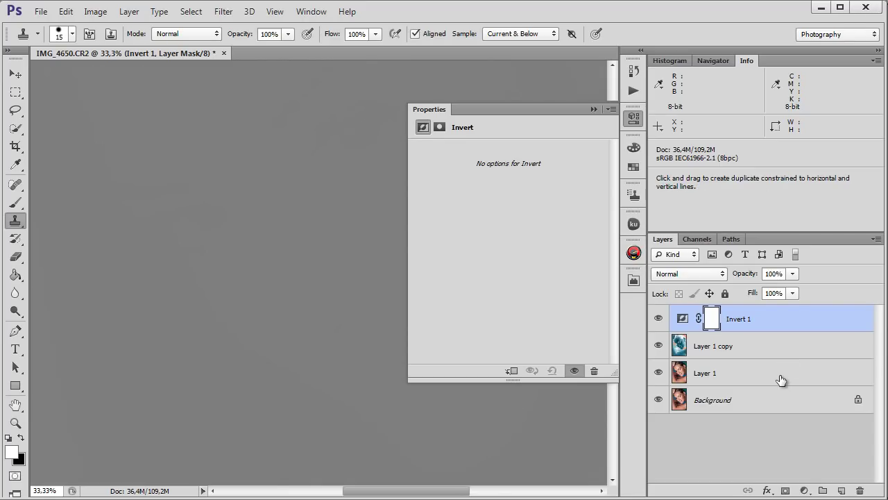
left_click(781, 379, "shift")
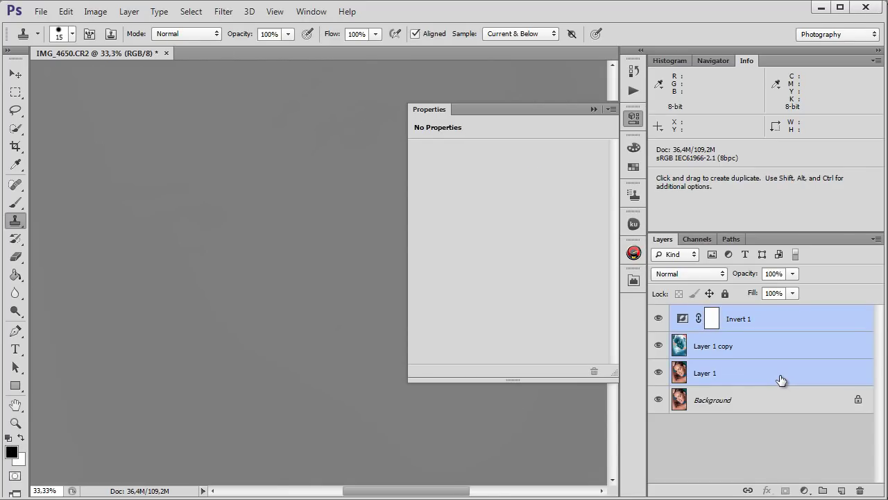
key("Delete")
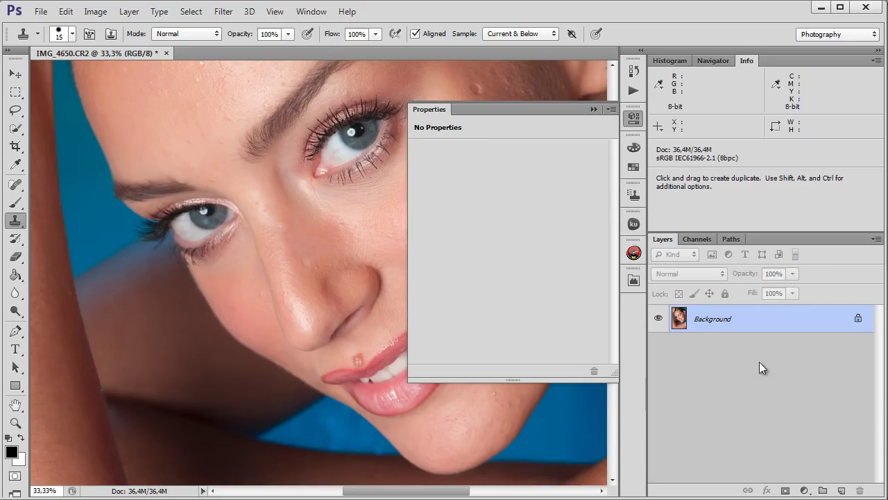
left_click(594, 109)
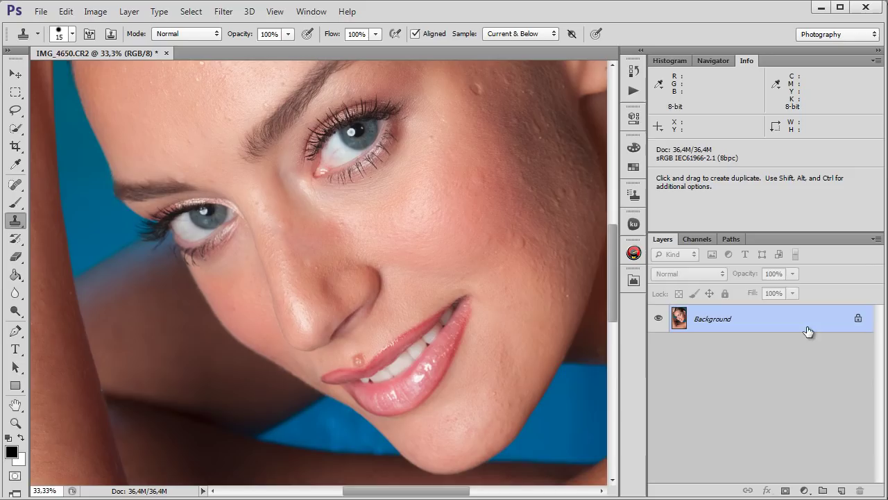
key("ctrl+j")
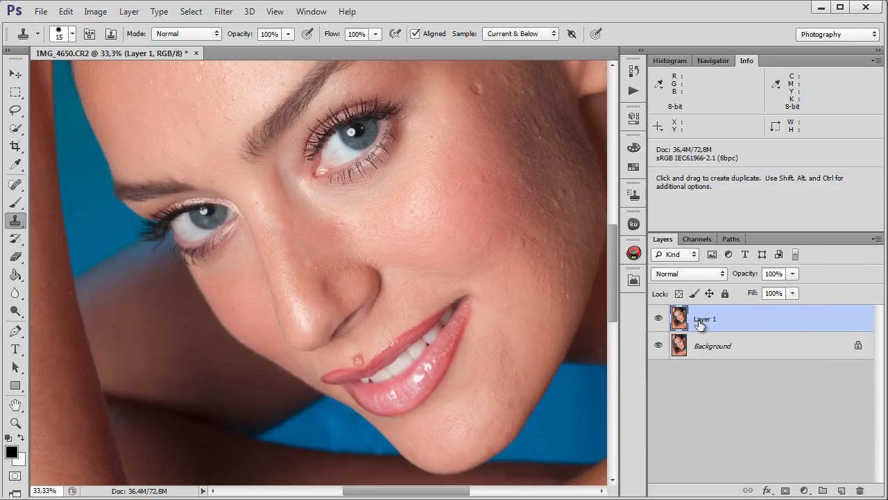
Rename Layer 1 to 'low' and dismiss an accidentally opened menu
double_click(699, 320)
type("low")
key("Return")
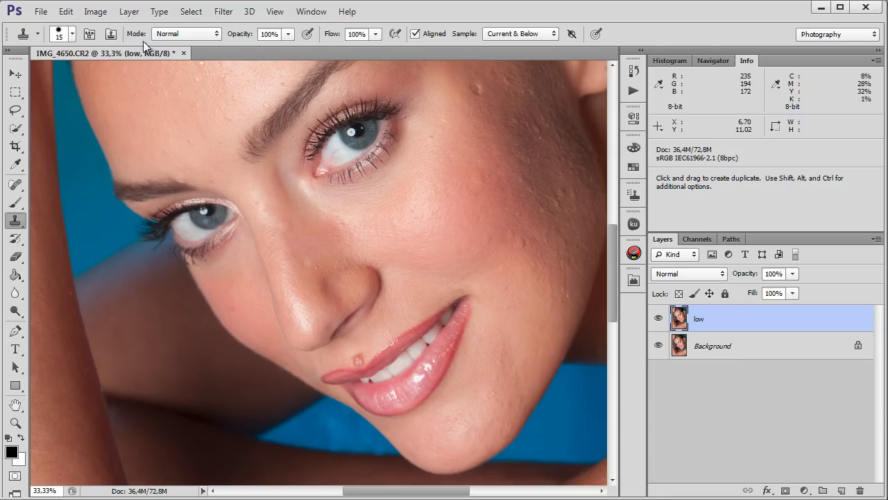
left_click(129, 12)
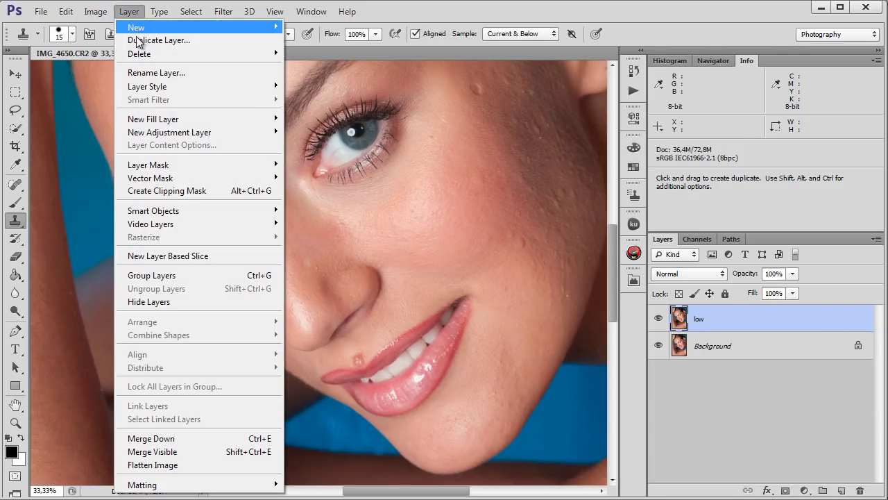
left_click(136, 12)
left_click(347, 12)
left_click(626, 17)
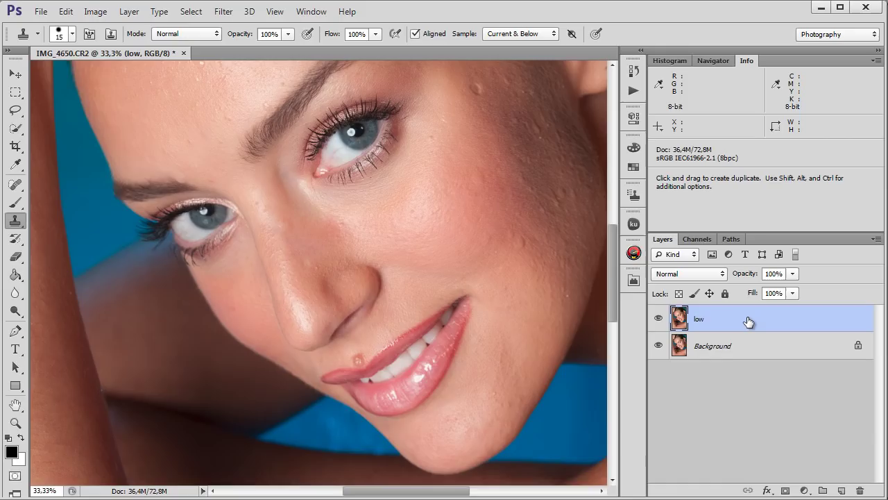
Duplicate low, name the copy 'temp' and invert it
key("ctrl+j")
double_click(719, 319)
type("temp")
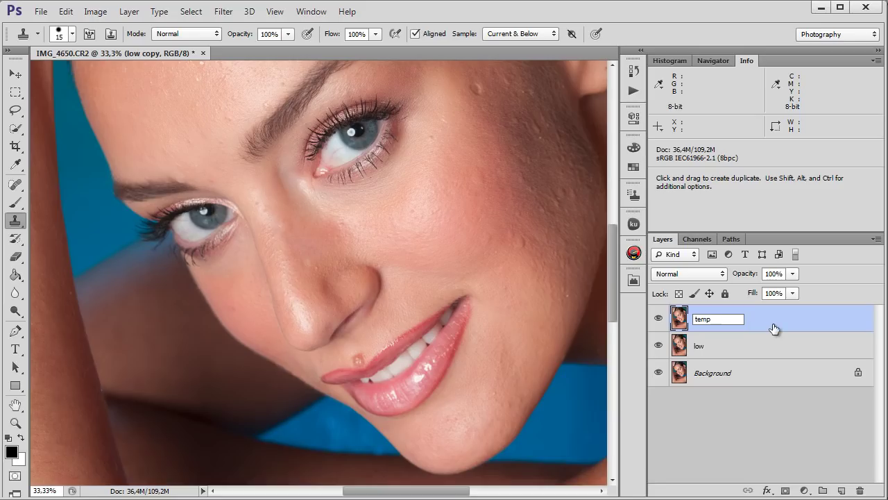
key("Return")
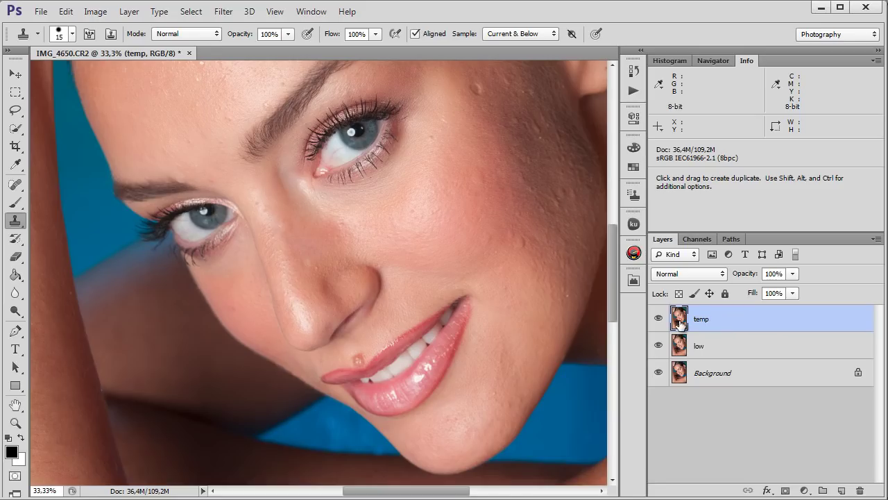
key("ctrl+i")
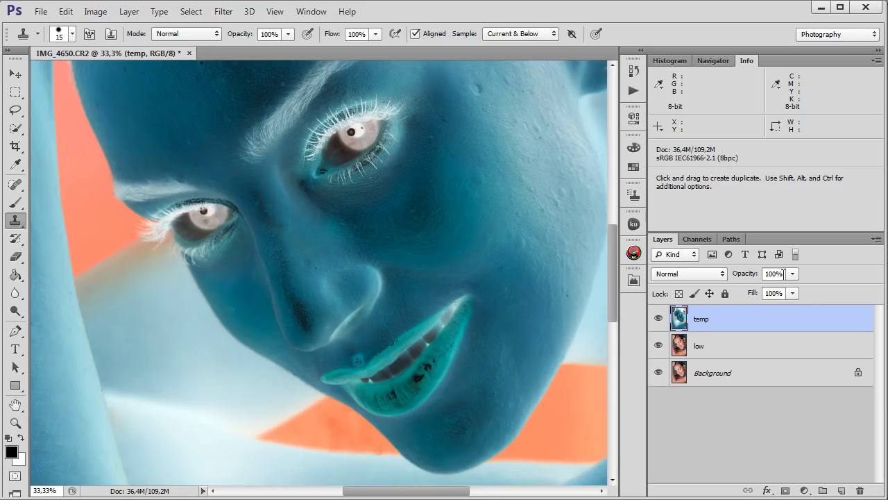
Set temp to 50% opacity, add an Invert adjustment layer on top, and select Background
left_click(766, 275)
type("50")
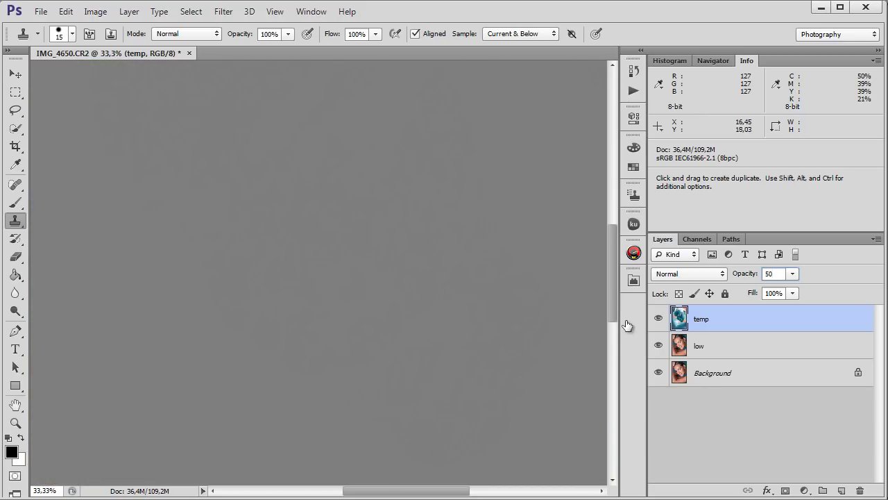
left_click(804, 490)
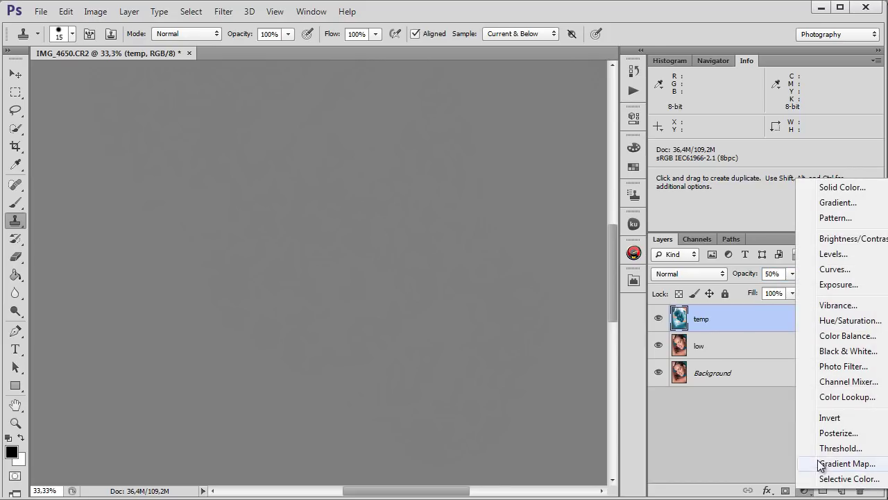
left_click(829, 419)
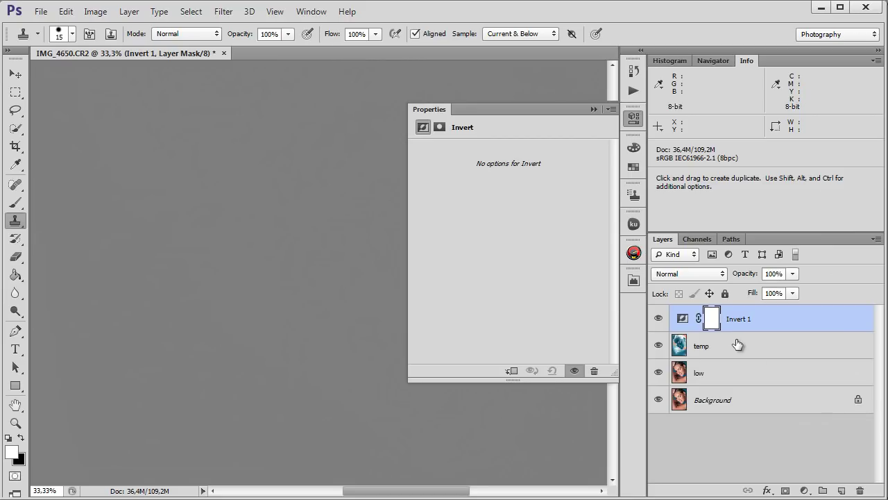
left_click(788, 405)
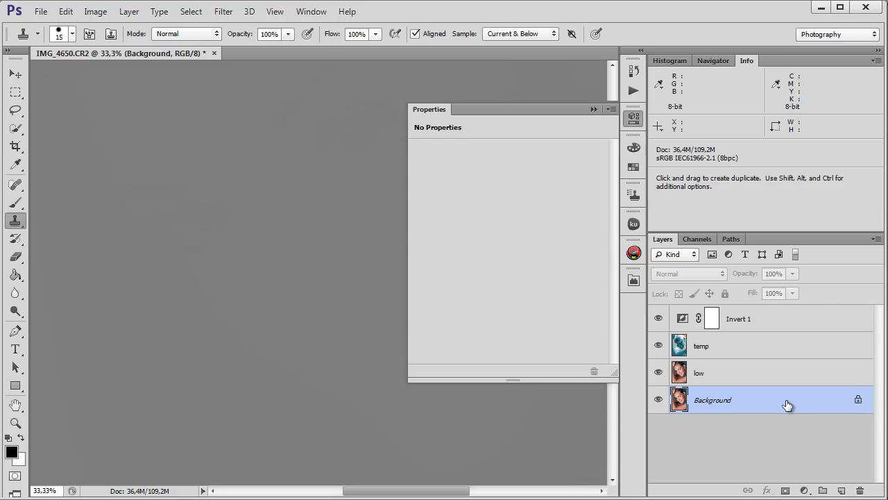
Duplicate Background, move it to the top, rename it 'high' and hide it
key("ctrl+j")
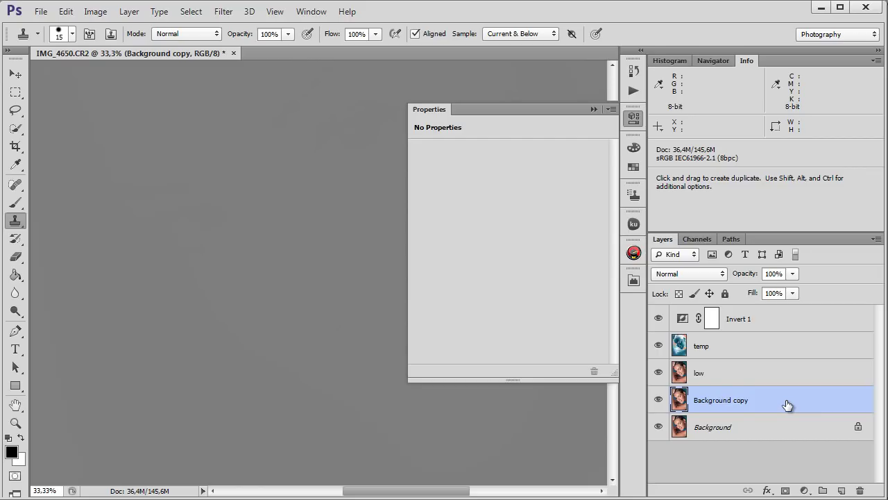
key("ctrl+shift+bracketright")
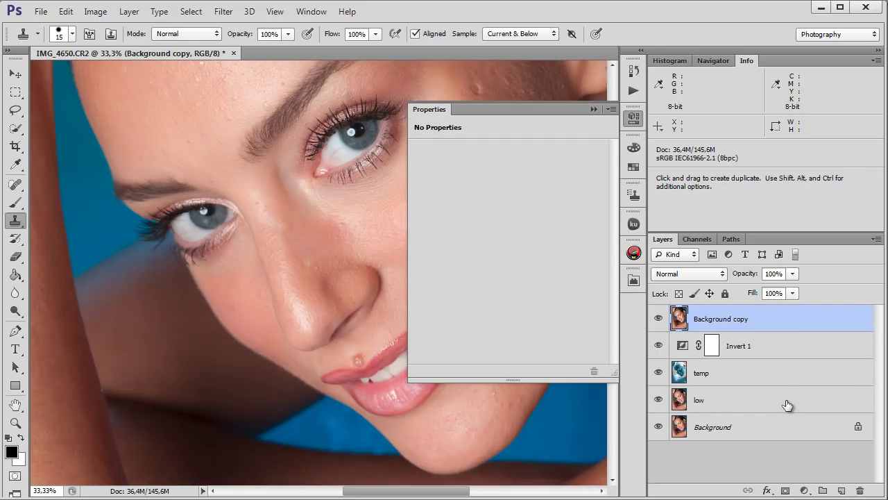
double_click(712, 320)
type("high")
key("Return")
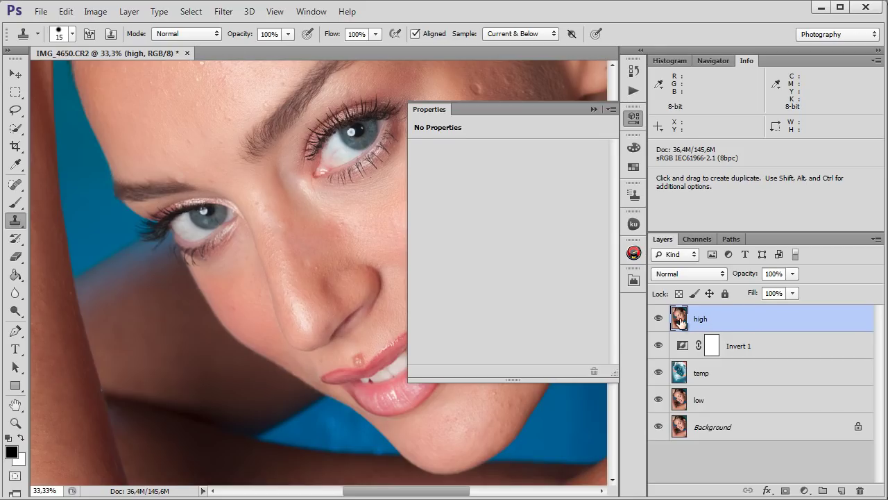
left_click(658, 318)
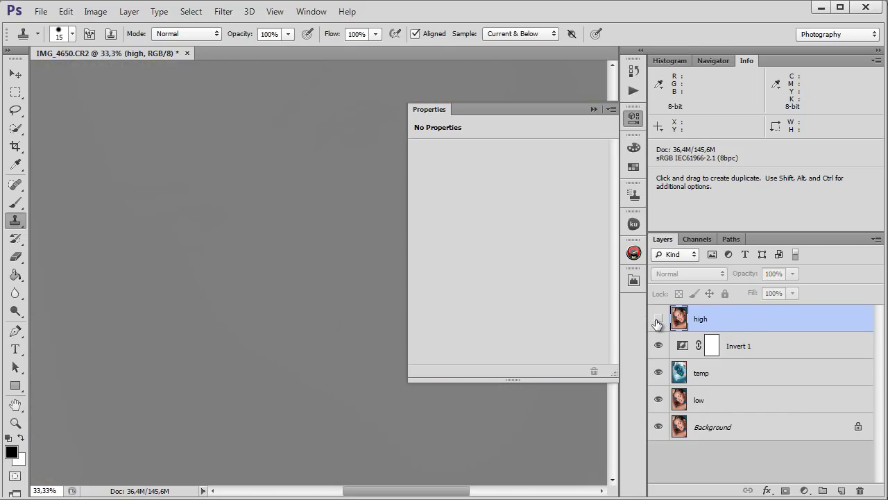
left_click(718, 403)
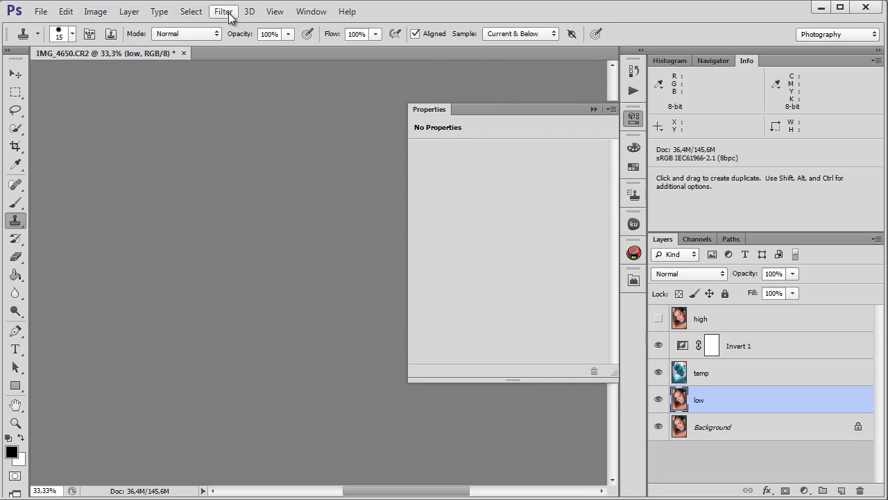
Apply Surface Blur with Radius 25 and Threshold about 36 to the low layer
left_click(229, 14)
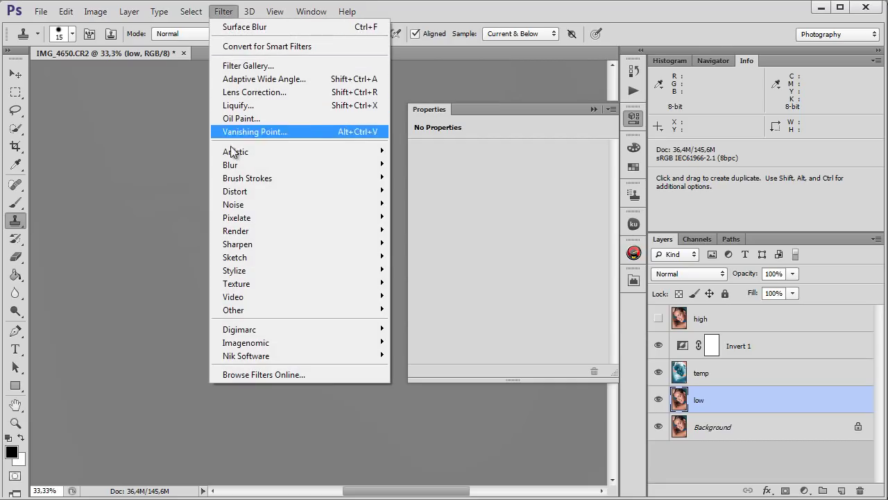
mouse_move(230, 164)
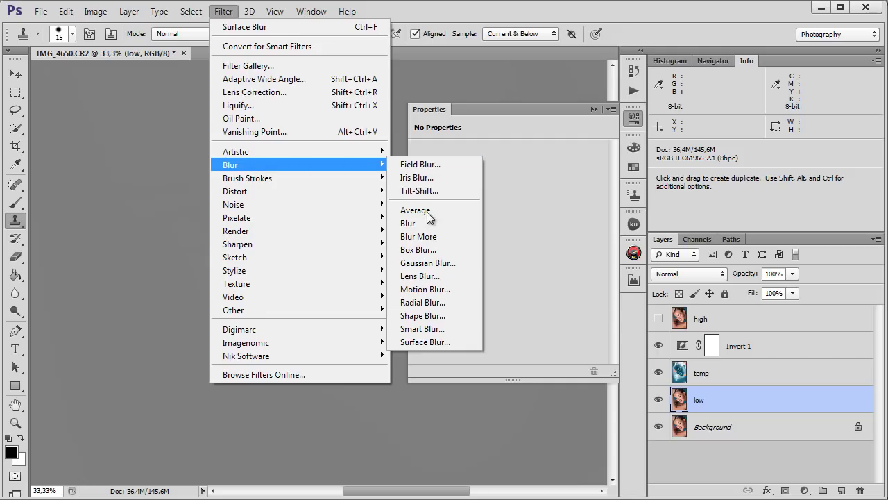
left_click(420, 342)
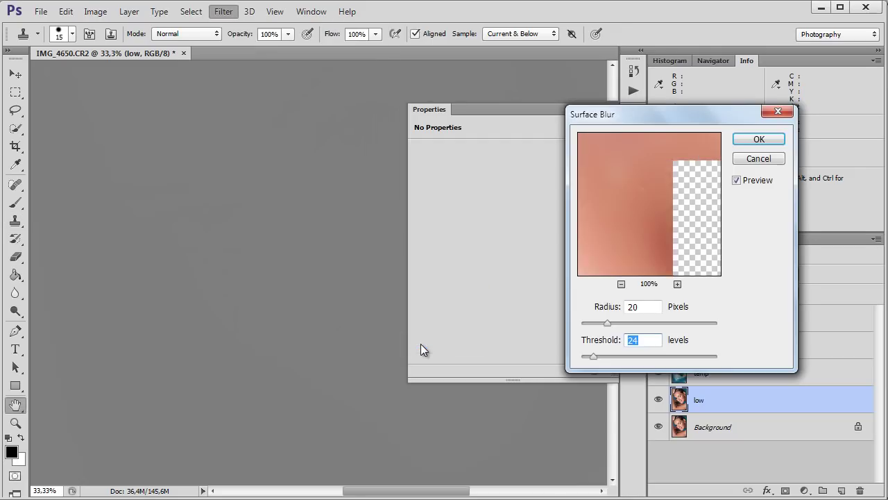
left_click_drag(632, 112, 548, 109)
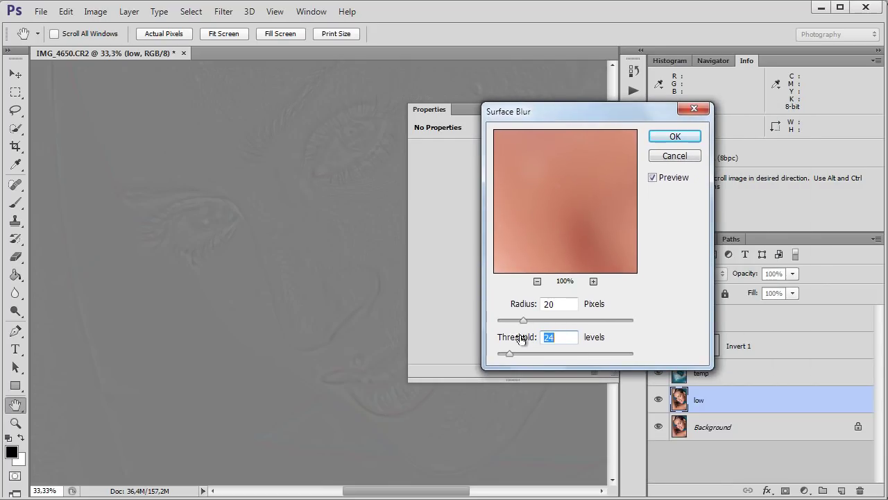
left_click_drag(509, 351, 515, 351)
left_click_drag(524, 320, 530, 320)
left_click(673, 136)
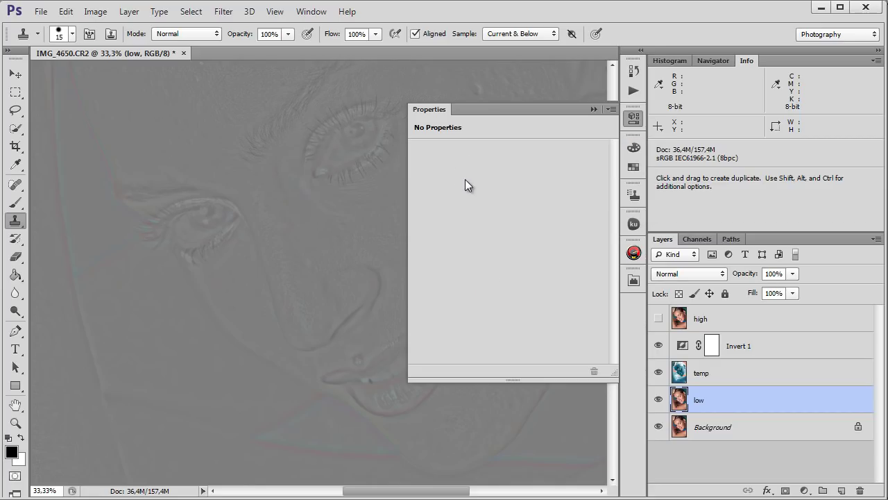
left_click(593, 109)
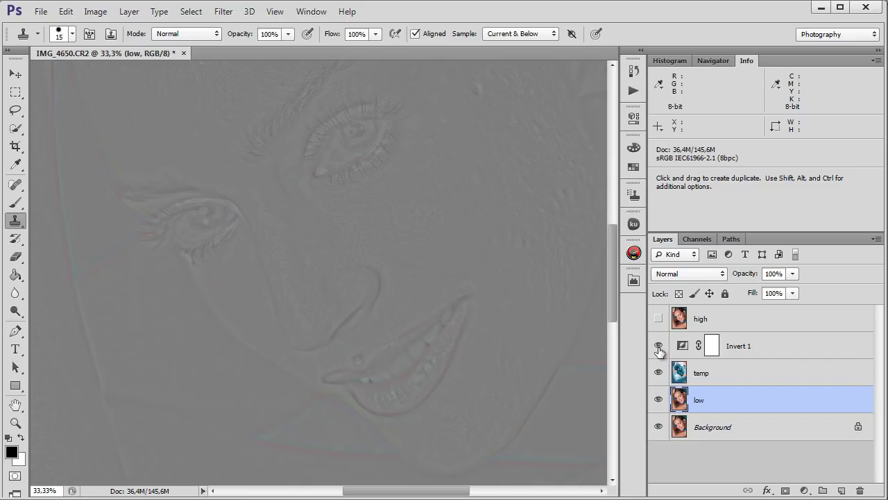
Hide the Invert 1 and temp layers, then show and select the high layer
left_click_drag(659, 346, 657, 373)
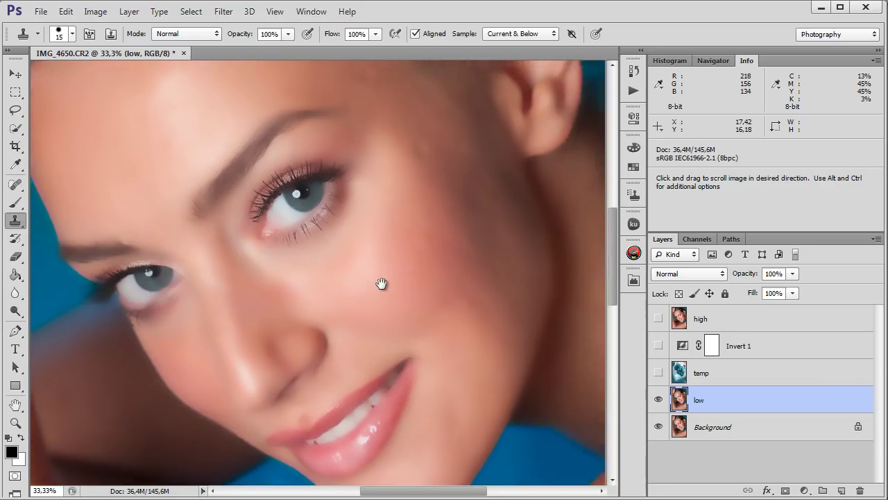
left_click_drag(462, 206, 431, 200)
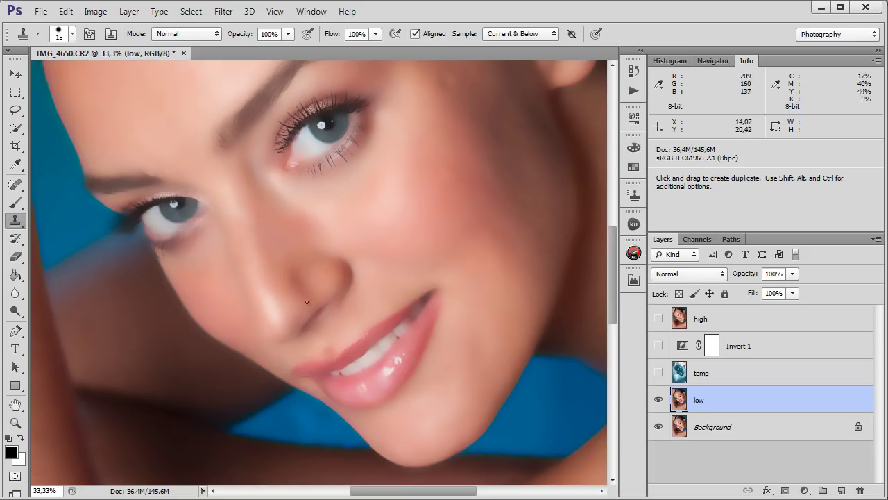
left_click(659, 319)
left_click(677, 320)
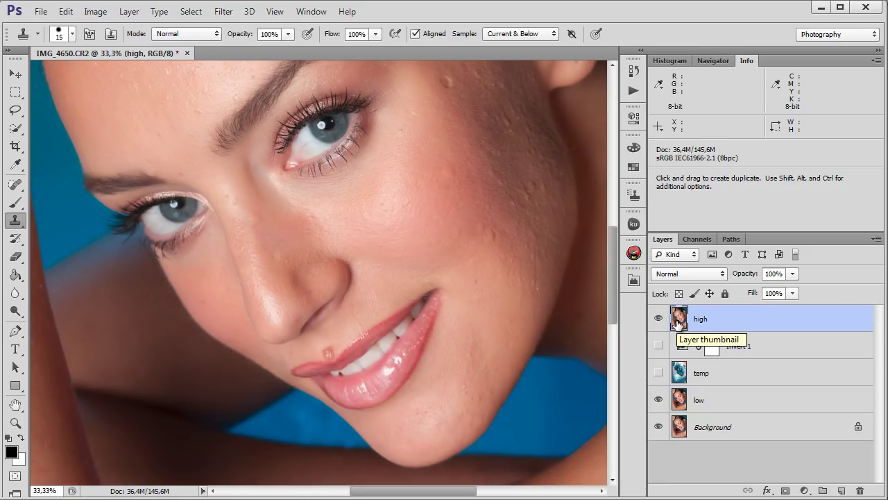
Apply Image to high from the low layer using Subtract, Scale 2, Offset 128
left_click(97, 11)
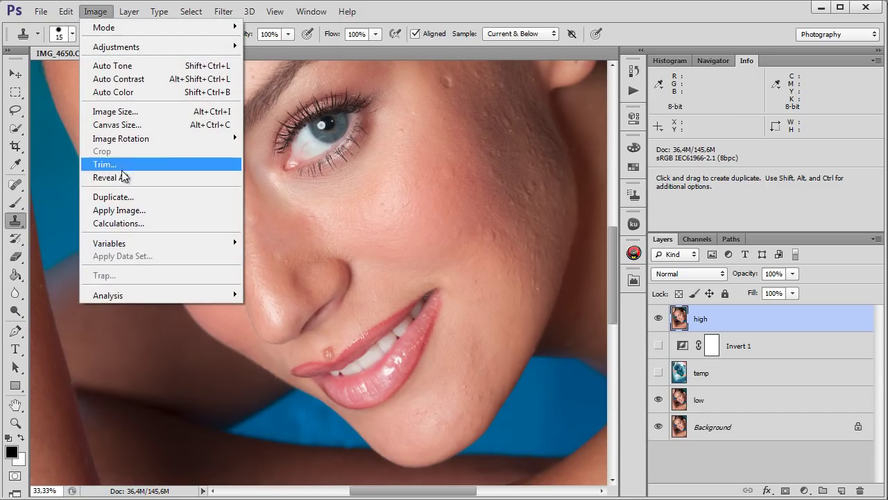
left_click(120, 210)
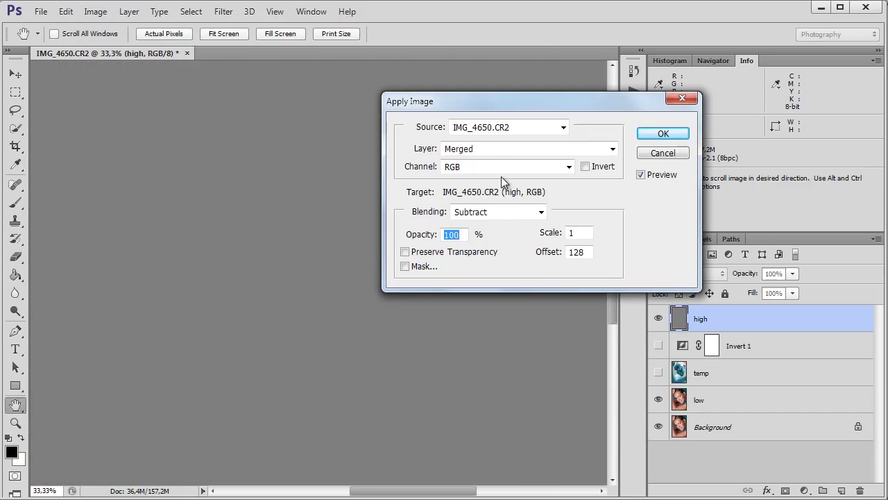
left_click(493, 148)
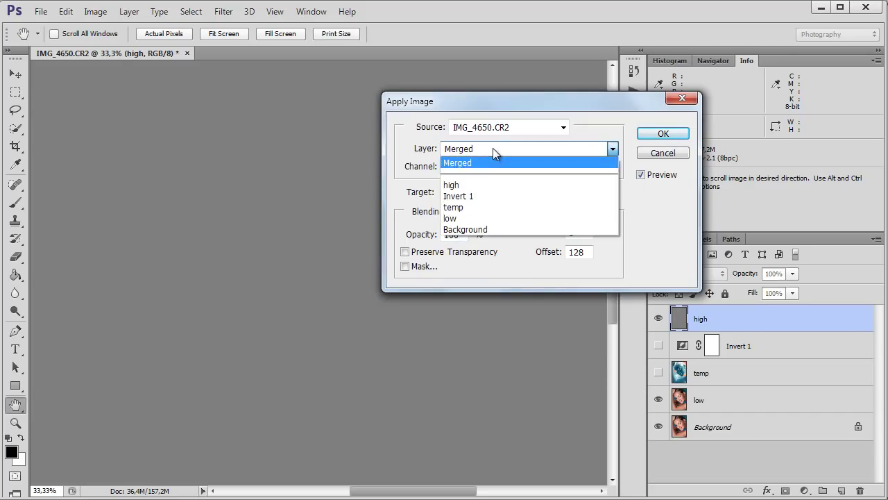
left_click(479, 218)
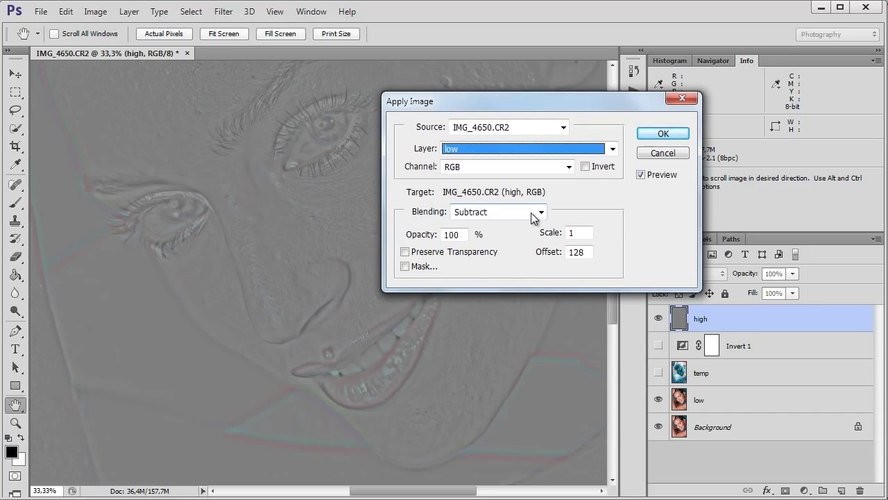
left_click(558, 235)
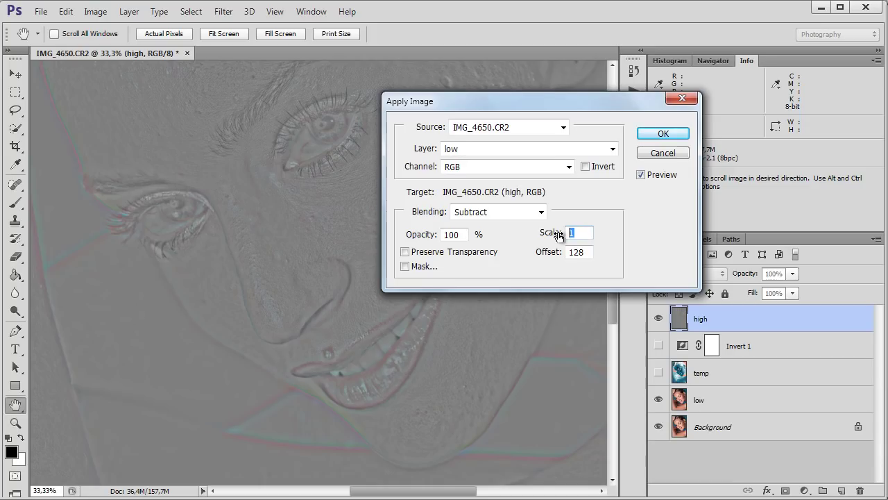
type("2")
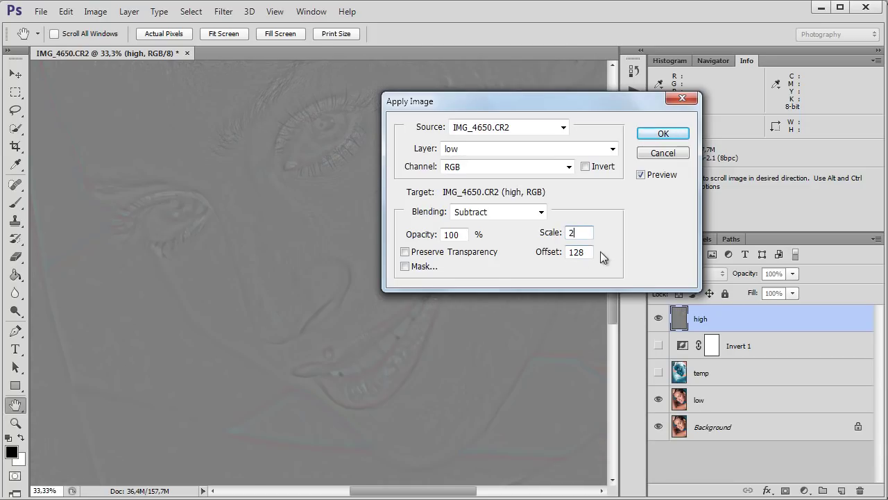
left_click(660, 135)
left_click(660, 134)
key("s")
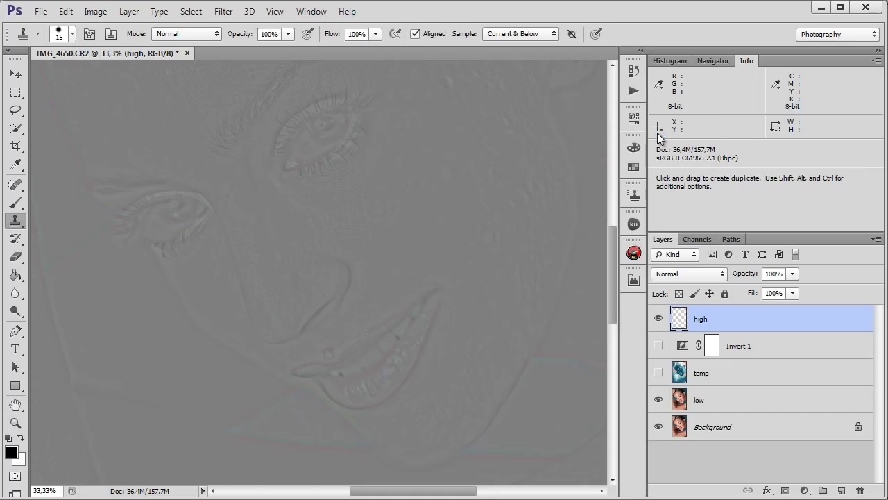
Set the high layer to Linear Light and toggle the Background view to compare before/after
left_click(722, 276)
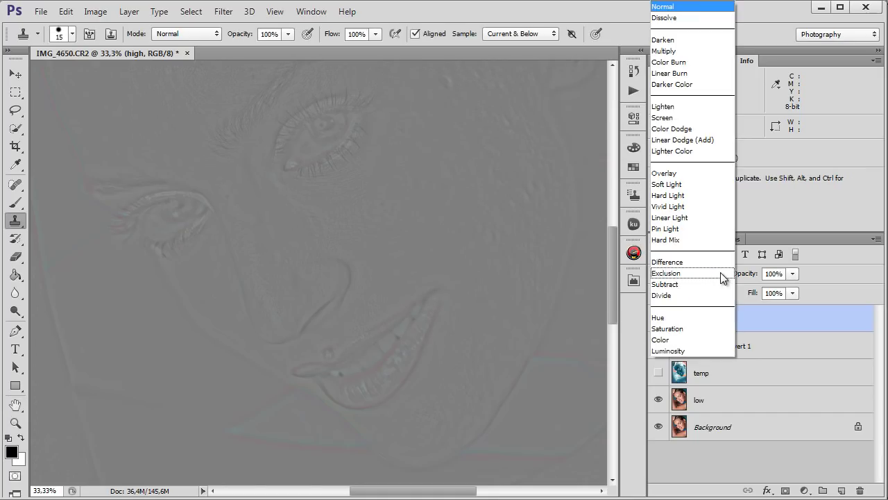
left_click(689, 217)
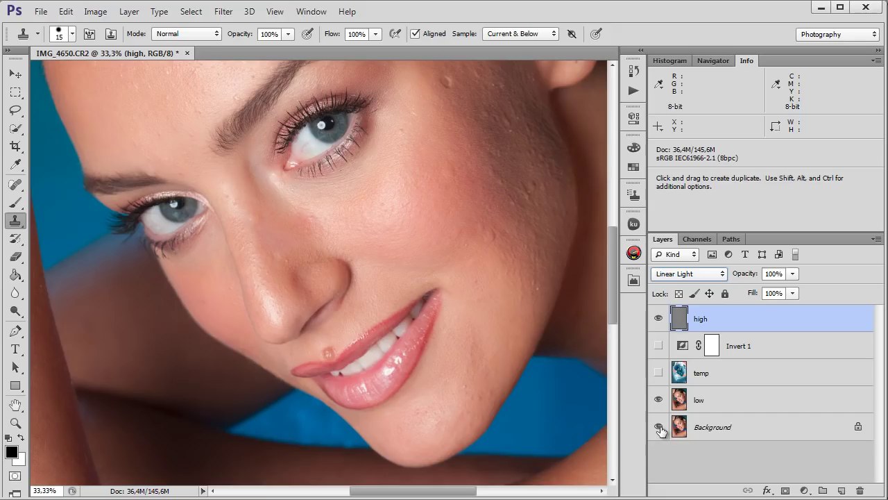
left_click(659, 426, "alt")
left_click(659, 427, "alt")
left_click(659, 427, "alt")
left_click(659, 427, "alt")
left_click(804, 491)
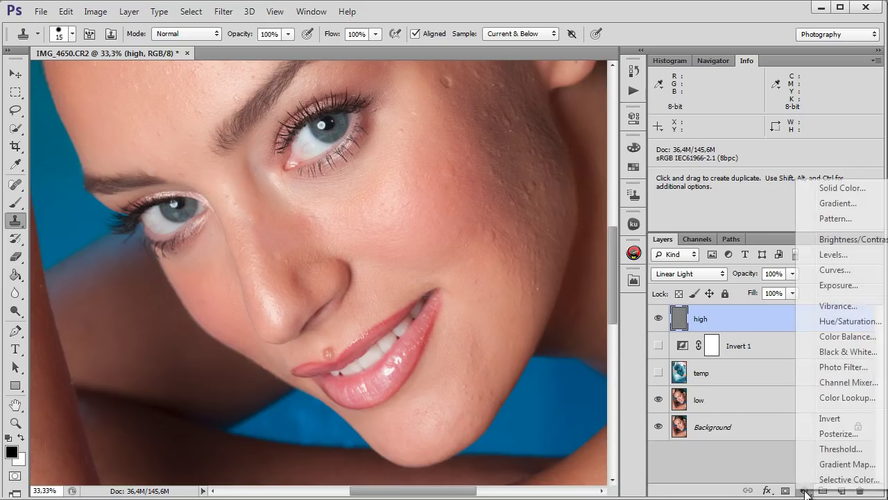
Add a Curves adjustment with a steep curve (Input 166, Output 255), then select high
left_click(833, 270)
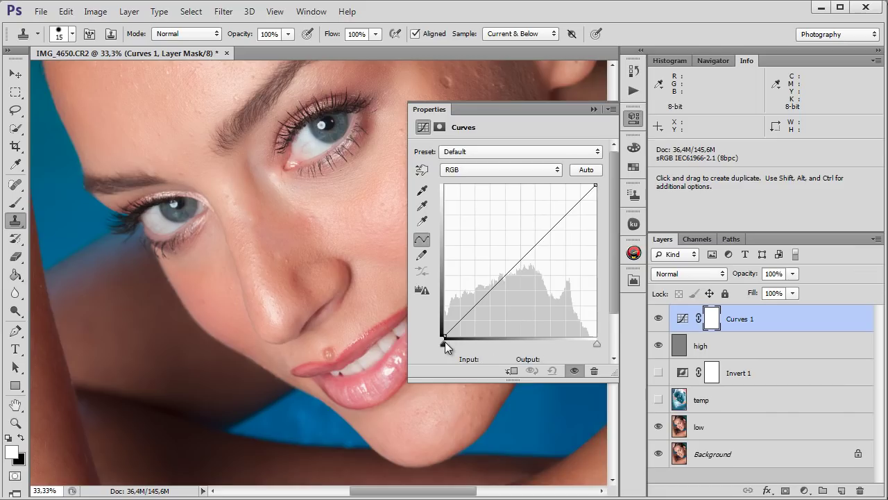
left_click_drag(443, 342, 498, 345)
left_click_drag(597, 343, 543, 344)
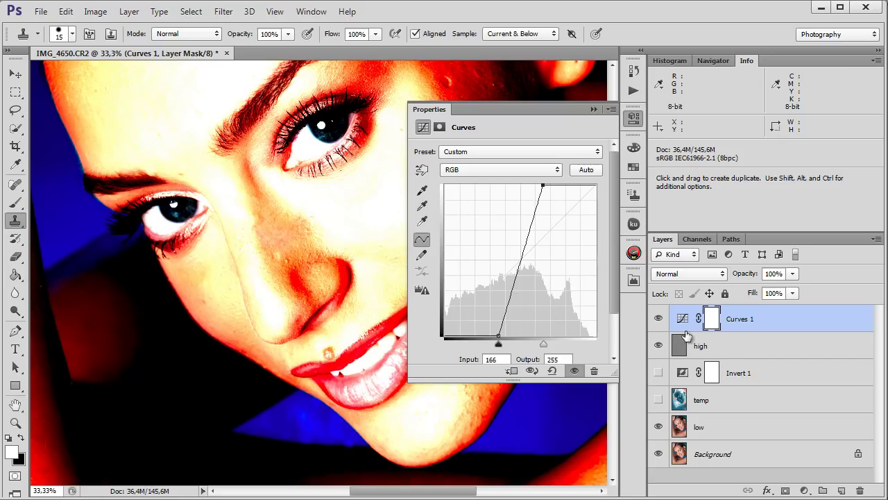
left_click(746, 349)
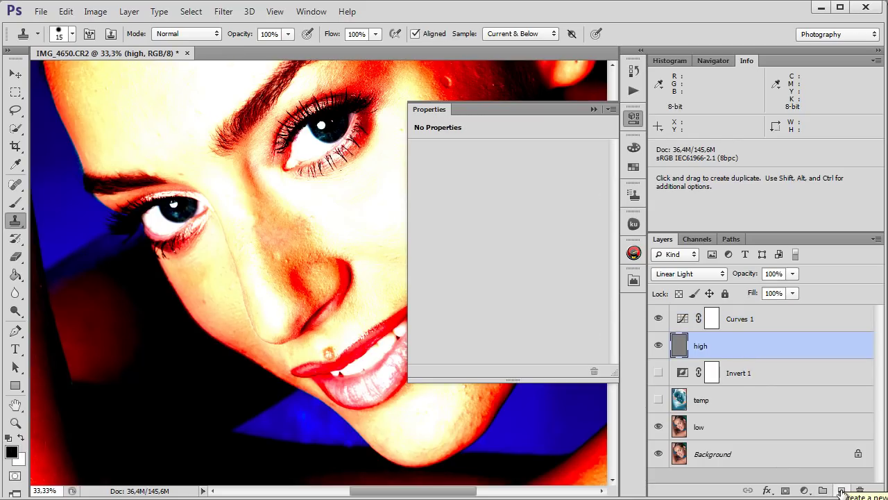
Create a new layer named 'retouch high' clipped to the high layer
left_click(842, 491, "alt")
type("r")
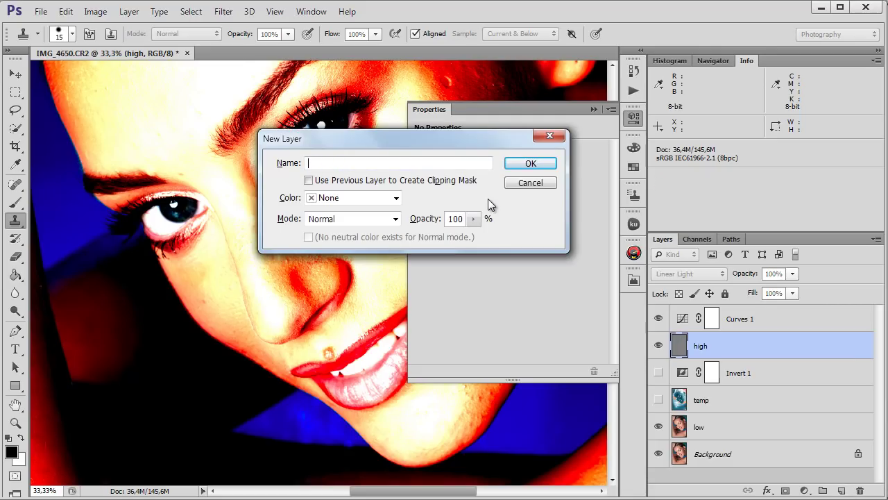
type("retouch high")
left_click(309, 180)
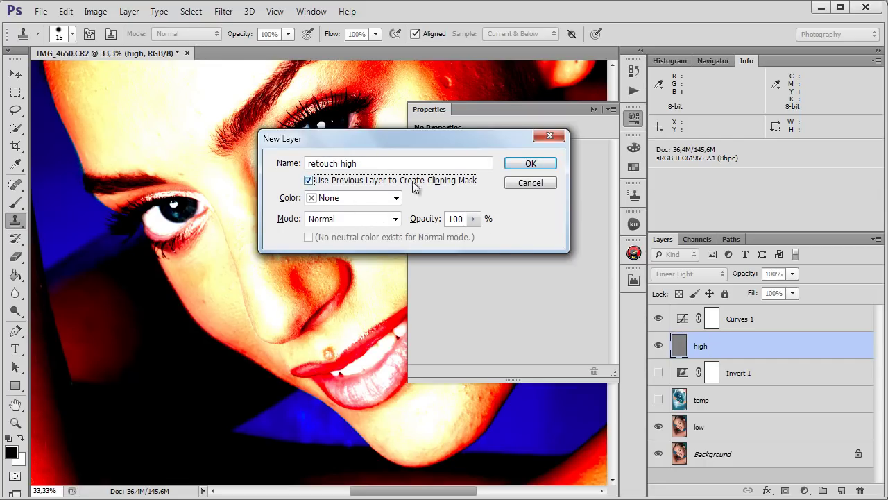
left_click(520, 165)
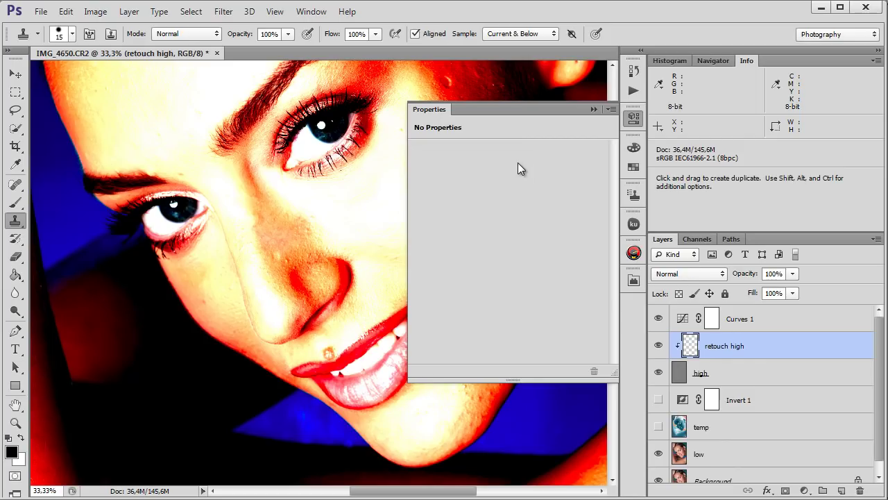
Create a new layer named 'retouch low' directly above the low layer
left_click(747, 445)
left_click_drag(747, 445, 843, 491)
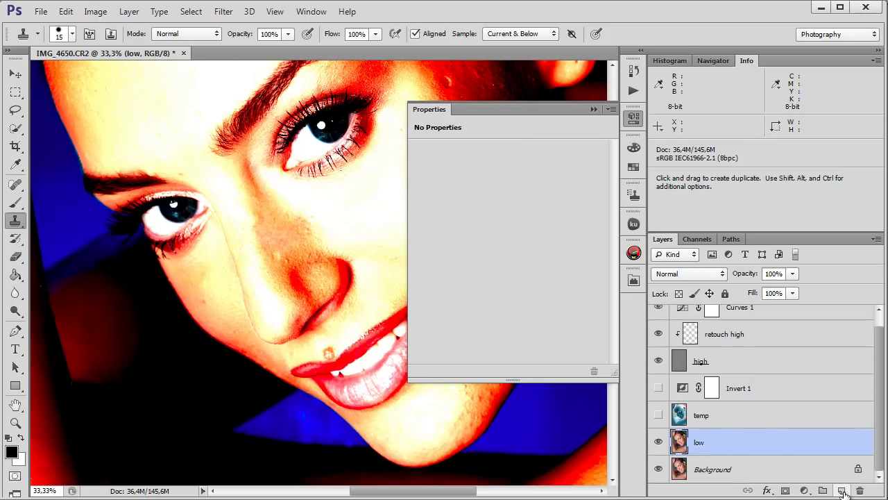
left_click(842, 491, "alt")
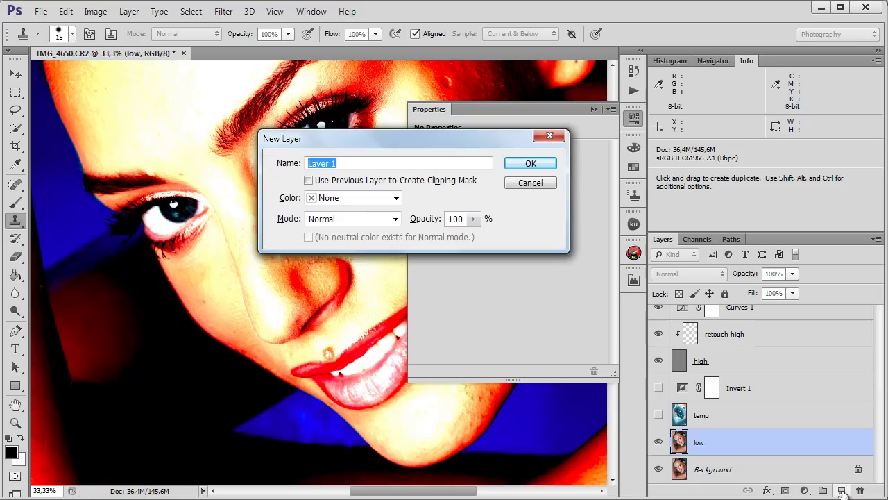
type("retouch low")
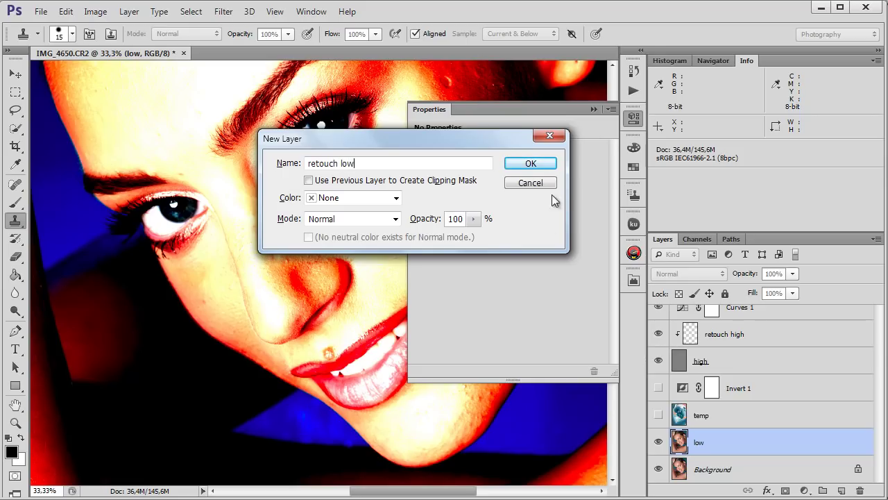
left_click(532, 162)
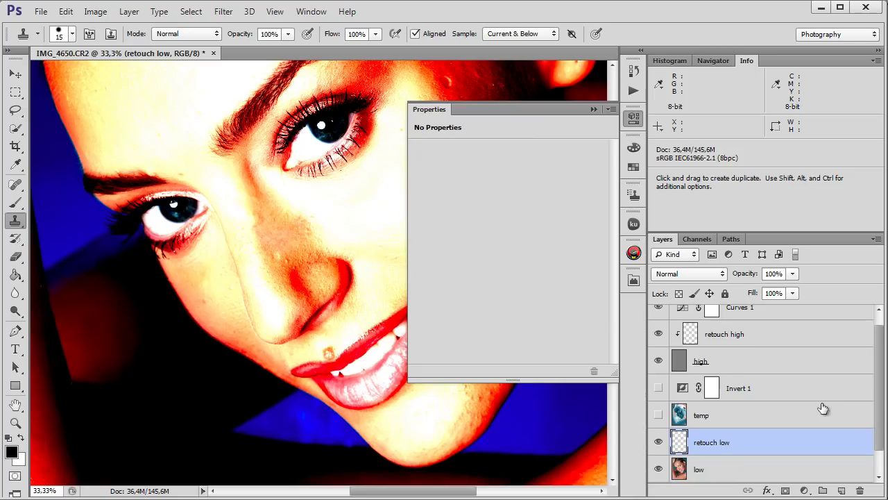
scroll(861, 430, "down", 1)
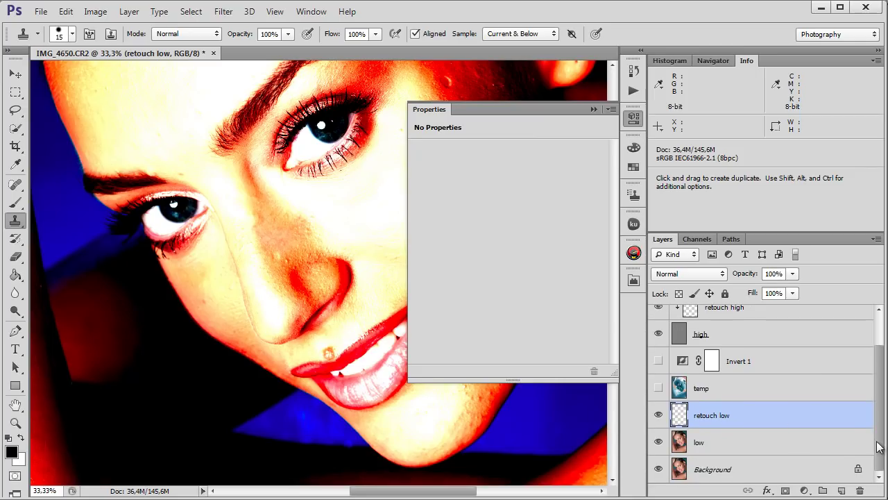
left_click_drag(882, 450, 883, 408)
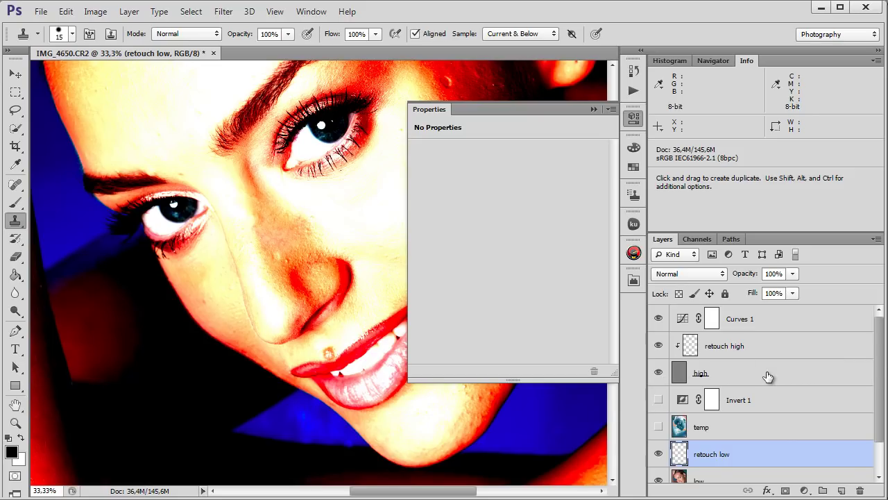
Rename Curves 1 to 'contrast boost' and hide it
scroll(879, 387, "down", 1)
scroll(880, 387, "up", 1)
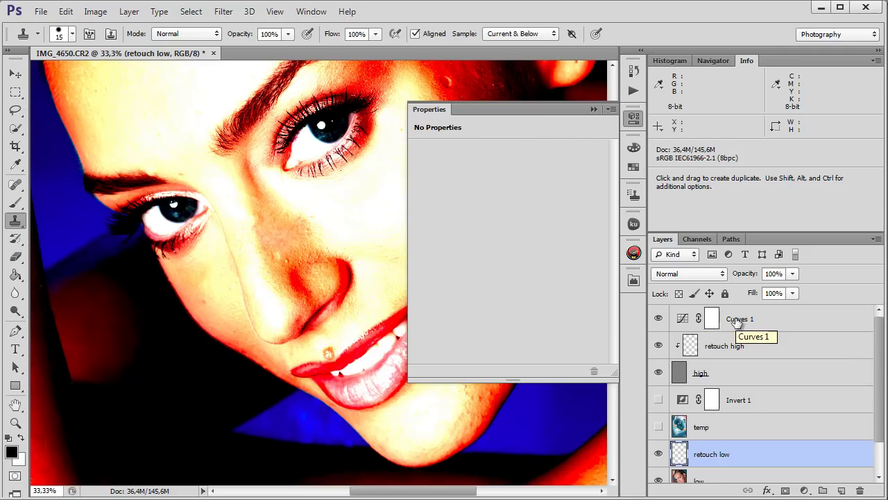
double_click(731, 320)
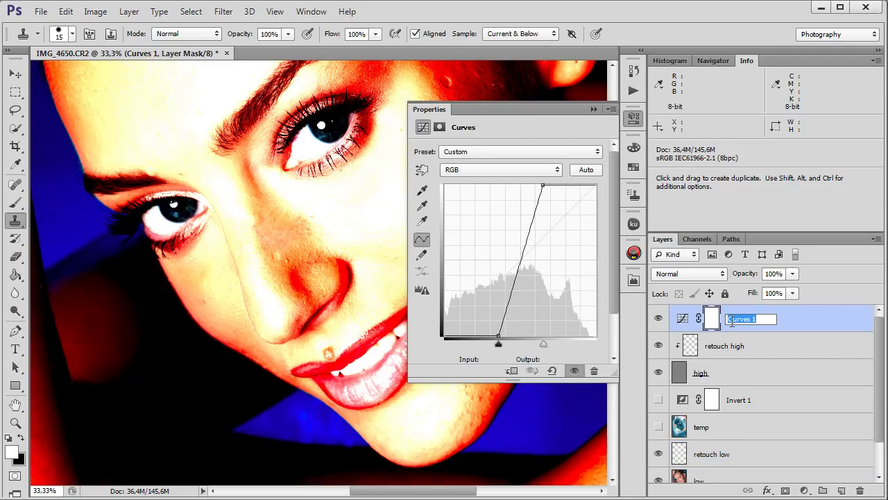
type("contrast boost")
key("Return")
left_click(659, 318)
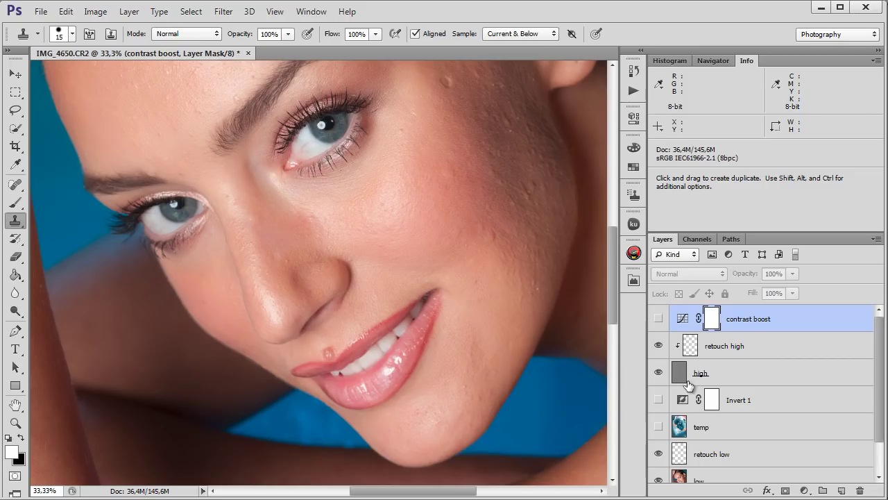
Show the high texture with contrast boost on, then target the retouch high layer
left_click(677, 358, "alt")
left_click(658, 346, "alt")
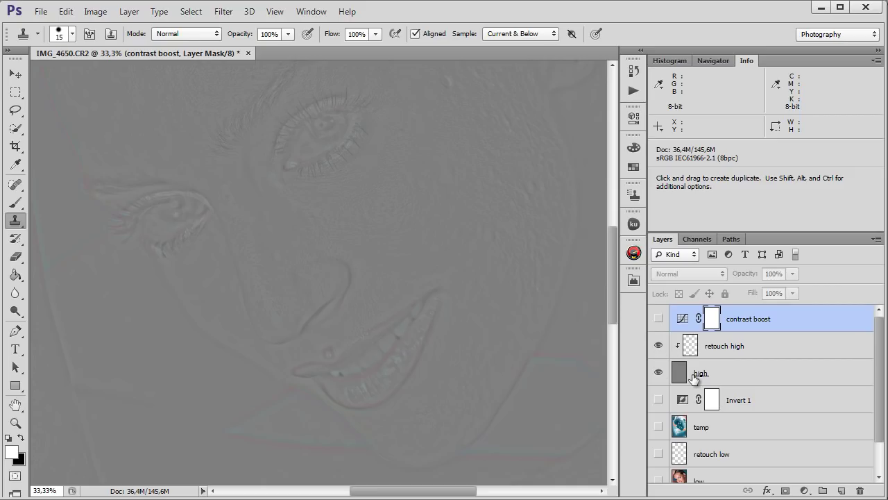
left_click(658, 320)
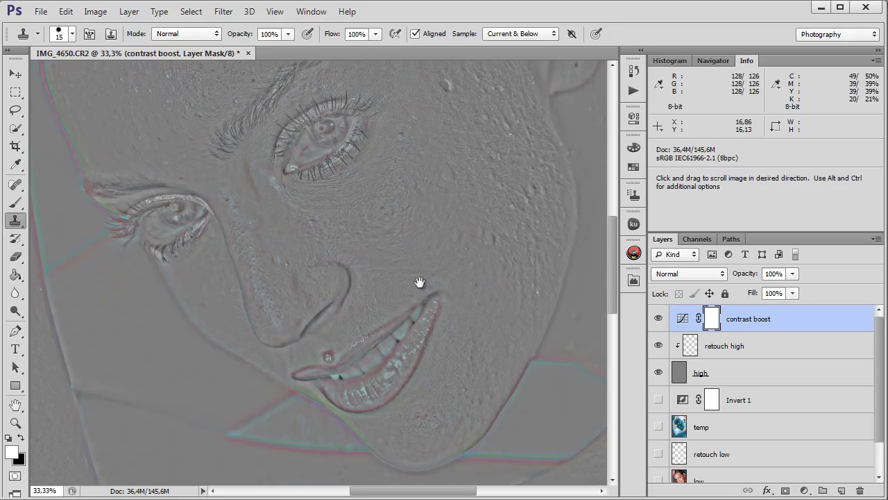
left_click_drag(420, 201, 430, 308)
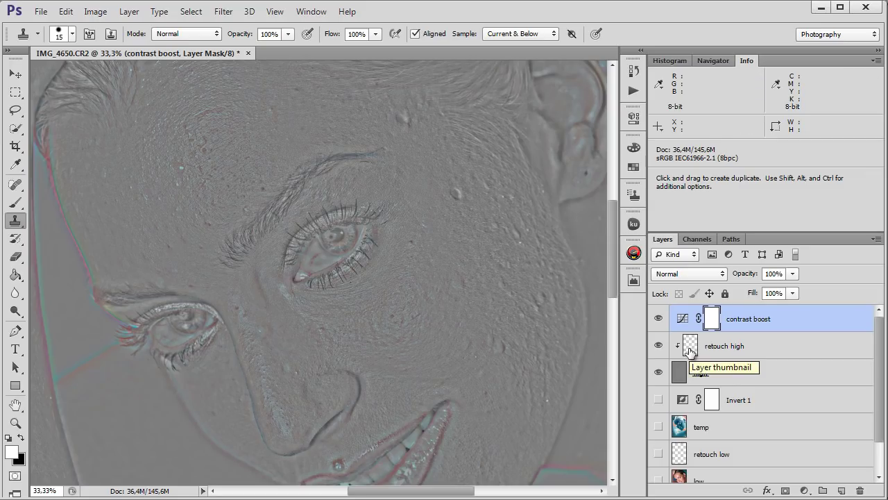
left_click(689, 350)
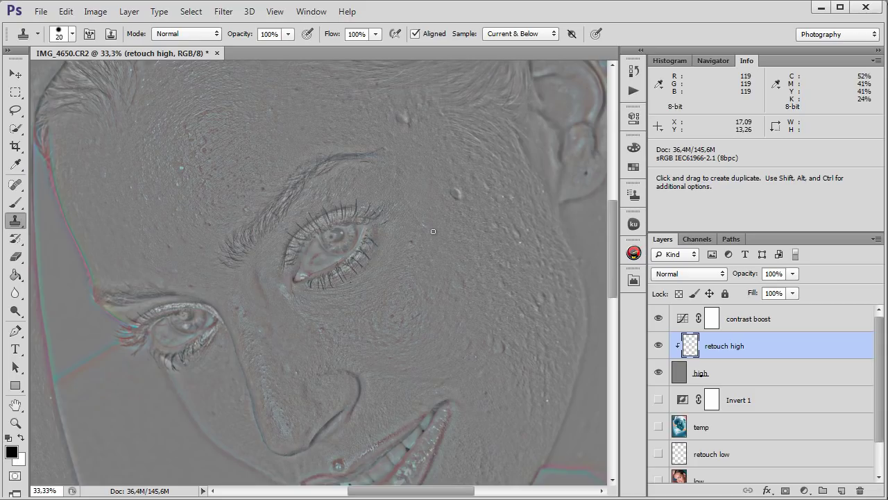
With a slightly larger Clone Stamp, clone clean texture over blemishes by the eye, forehead and cheek
key("bracketright")
left_click(448, 203, "alt")
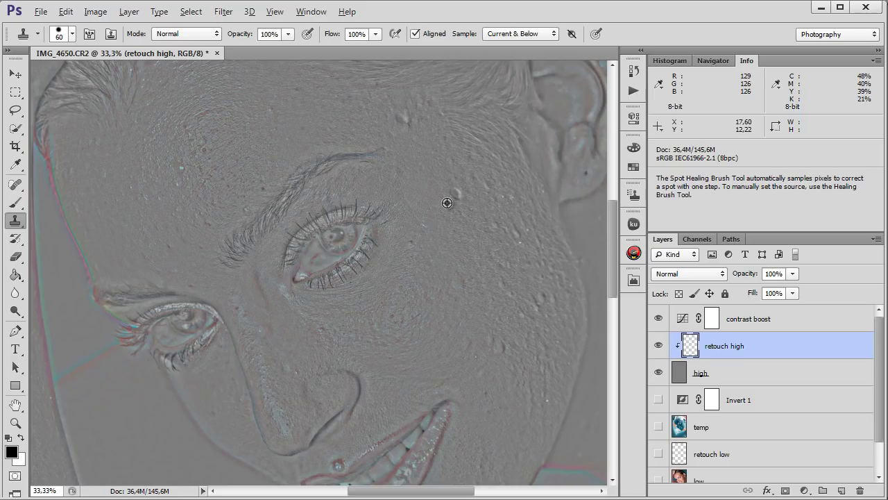
left_click_drag(452, 192, 458, 201)
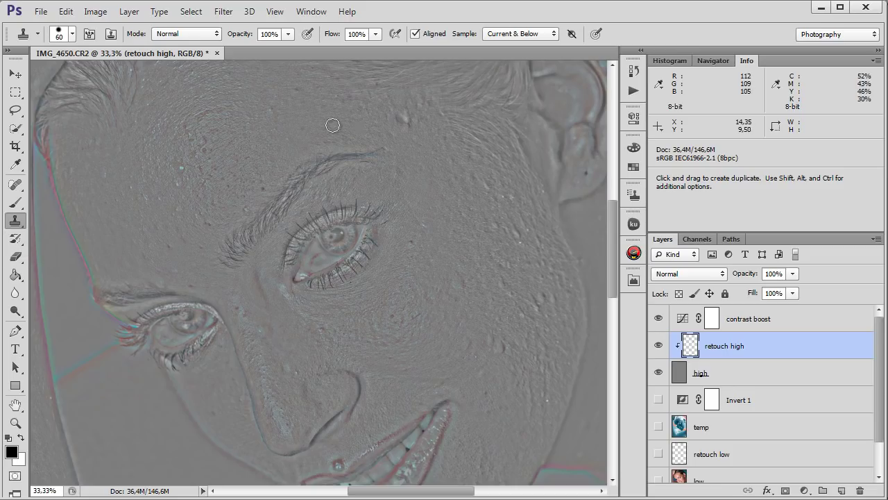
left_click(284, 116, "alt")
left_click_drag(323, 120, 328, 126)
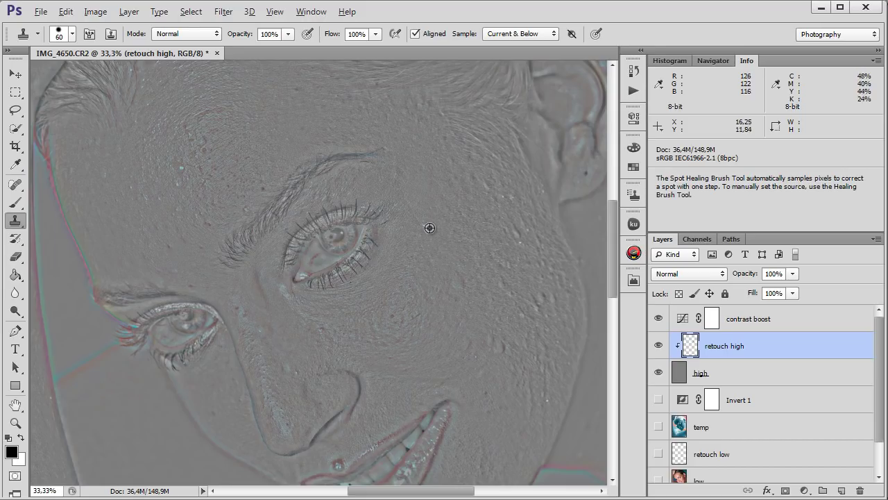
left_click_drag(469, 311, 453, 291)
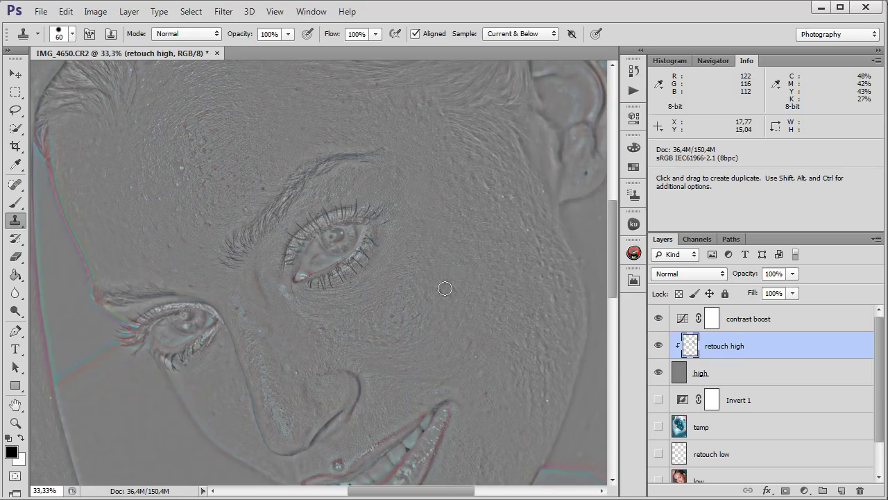
left_click(420, 317)
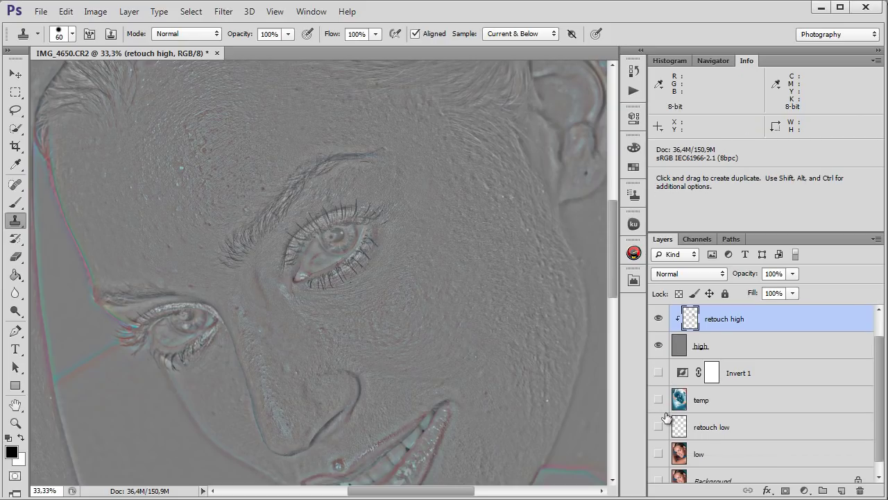
Hide contrast boost, Invert 1 and temp, then delete the Invert 1 and temp layers
left_click(658, 317)
scroll(670, 416, "down", 1)
left_click_drag(655, 376, 658, 477)
key("alt+bracketleft")
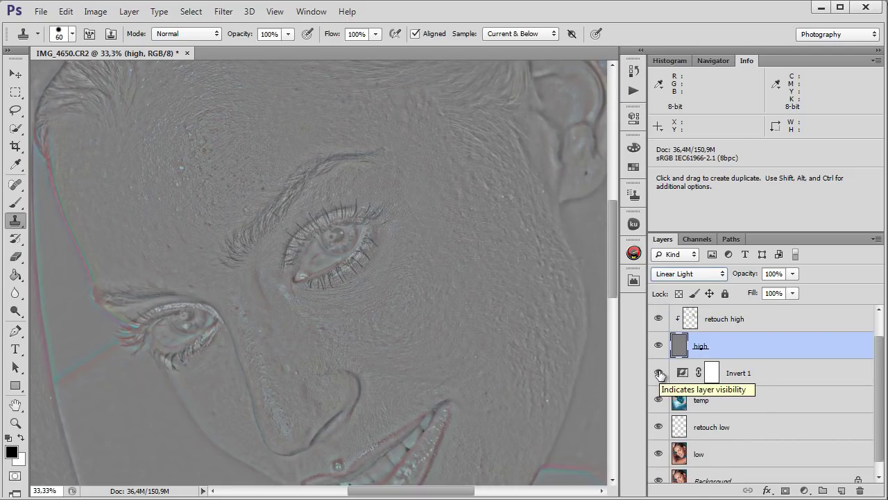
left_click_drag(659, 374, 659, 401)
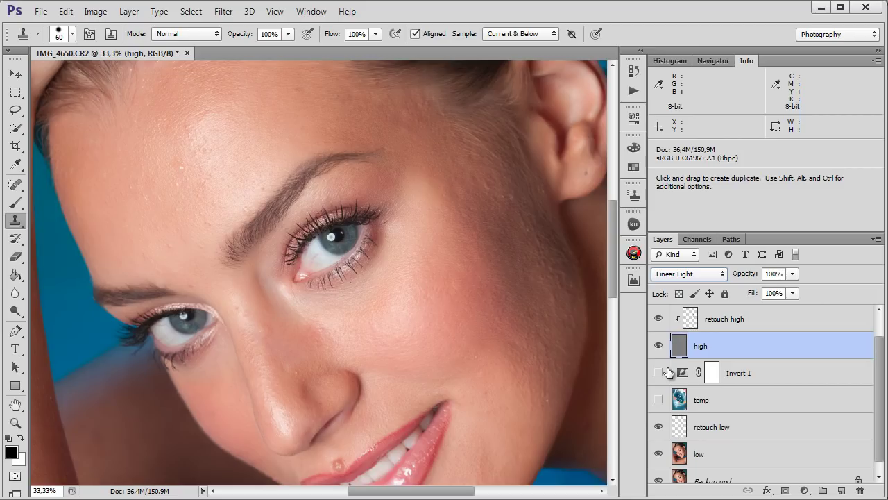
left_click(812, 383)
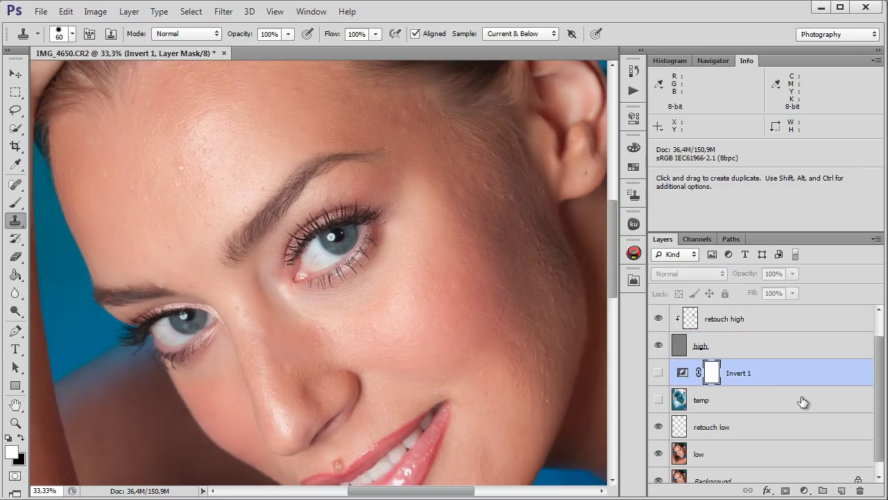
left_click(802, 401, "shift")
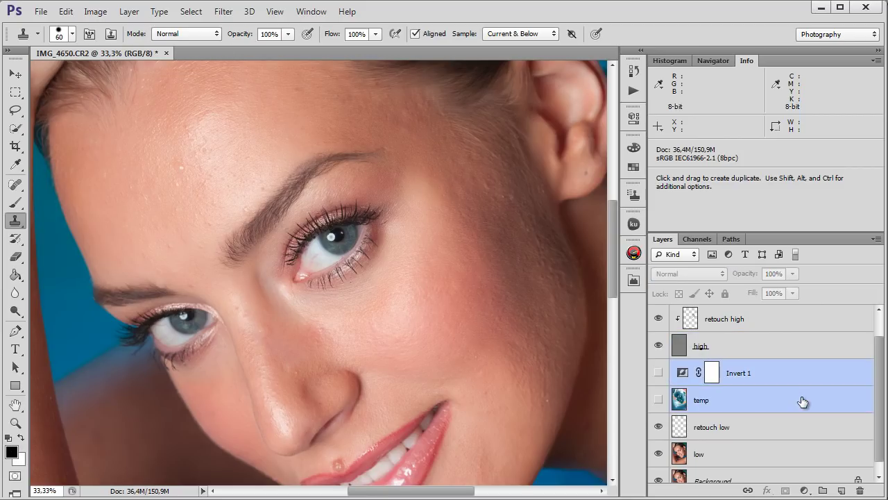
key("Delete")
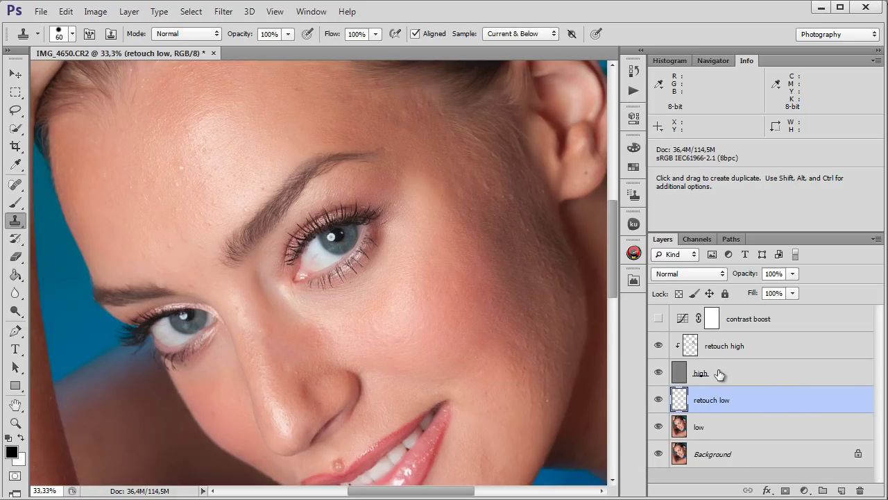
Toggle retouch high to check the healing, then show only the blurred low layer
left_click(658, 346)
left_click(658, 345)
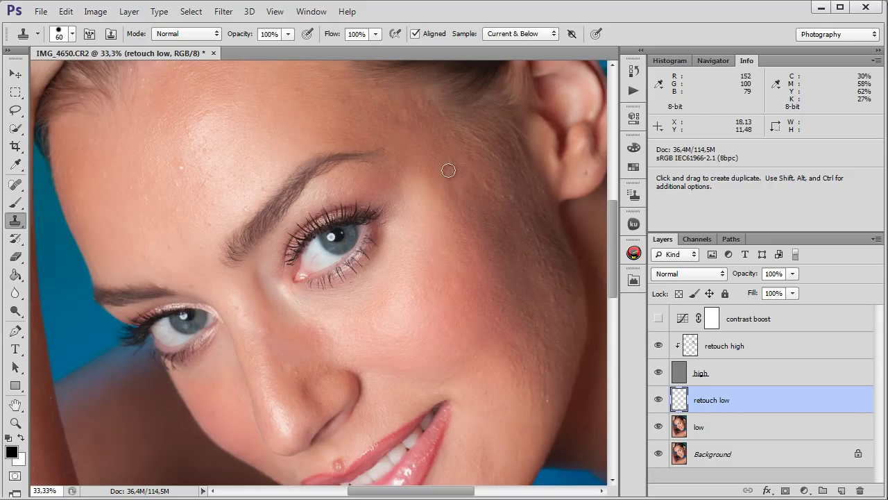
left_click(658, 427, "alt")
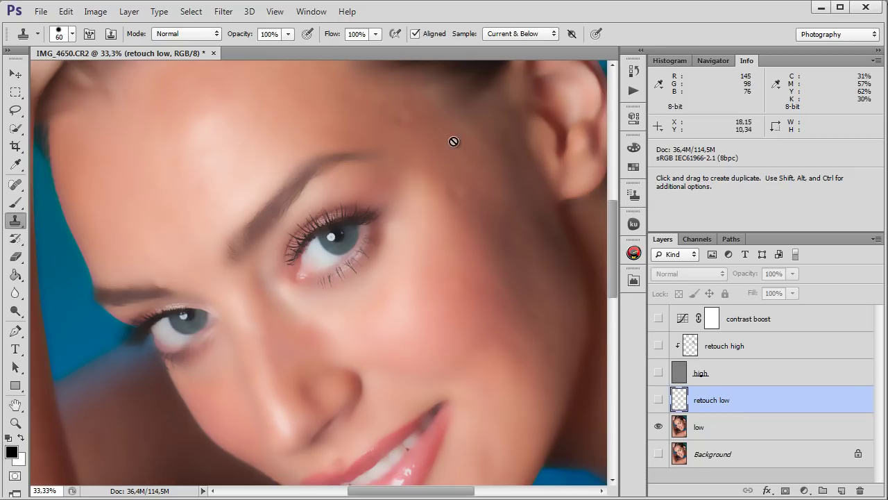
Show retouch low and set the Clone Stamp to 0% hardness, 20% opacity, size 100
left_click(486, 220)
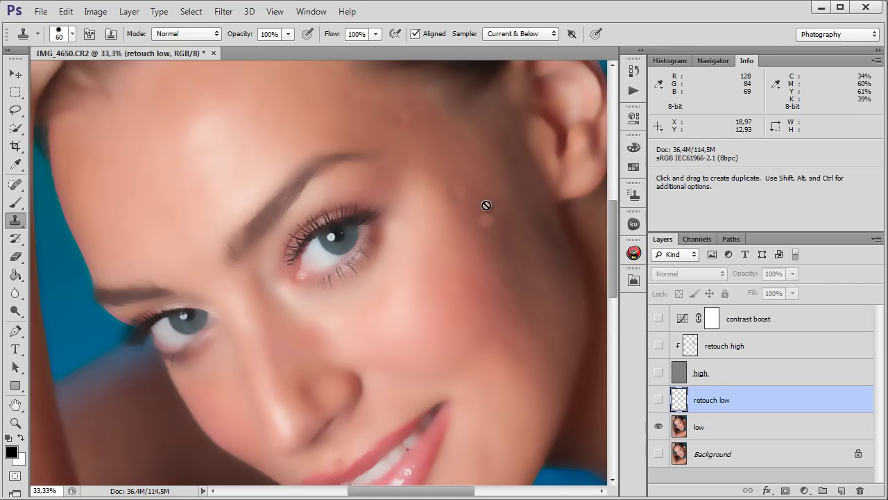
left_click(659, 398)
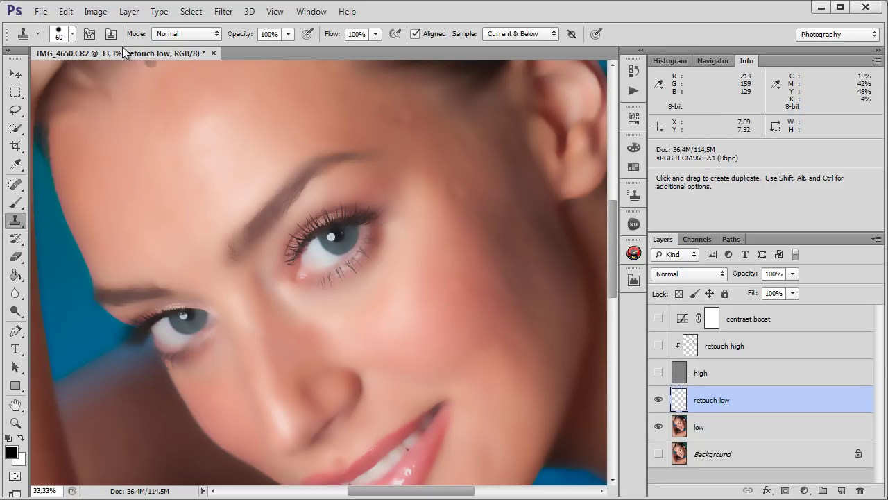
left_click(72, 34)
left_click_drag(156, 112, 19, 113)
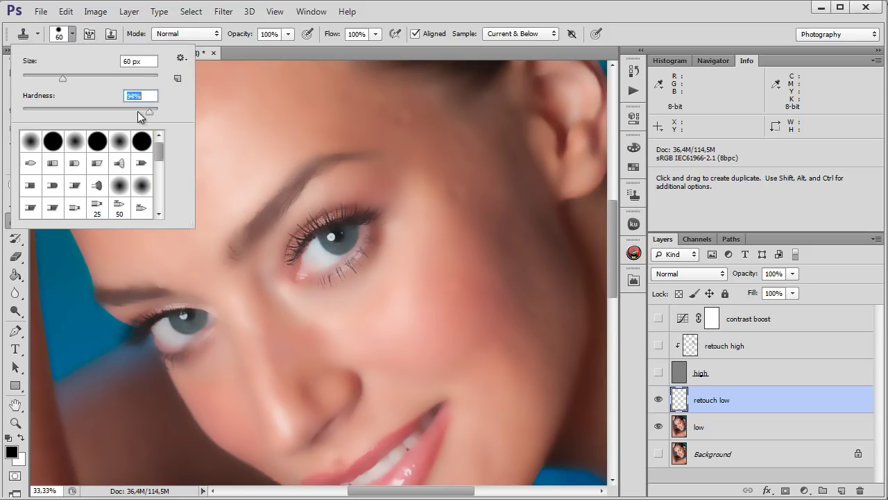
left_click(288, 34)
left_click(227, 49)
left_click_drag(229, 50, 231, 50)
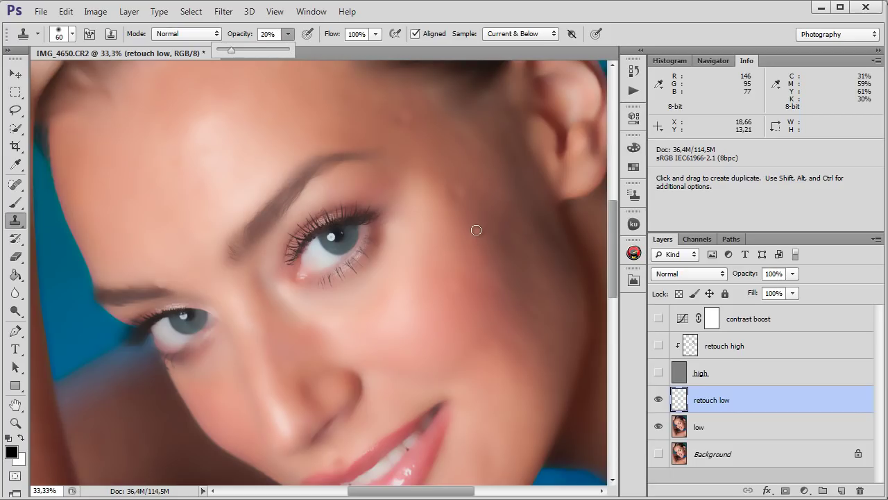
key("bracketright")
key("bracketright")
key("bracketright")
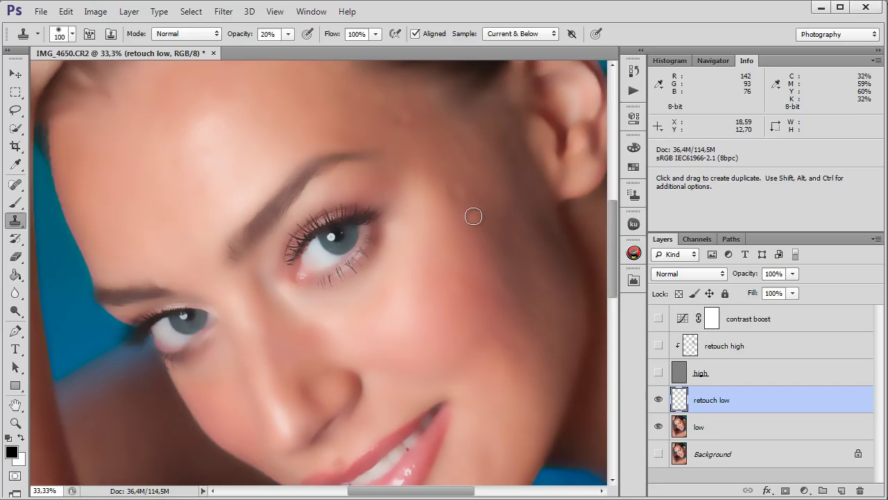
Clone even skin tone softly over the temple and forehead on retouch low
left_click(469, 216, "alt")
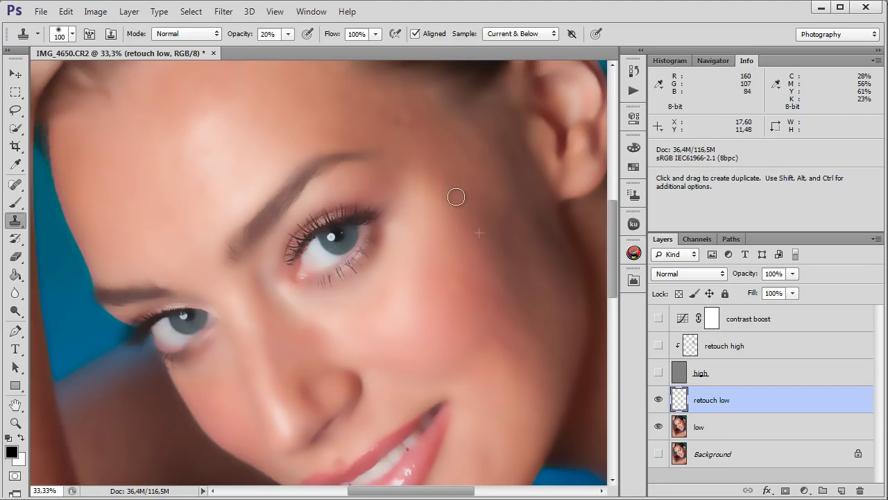
left_click_drag(476, 206, 461, 269)
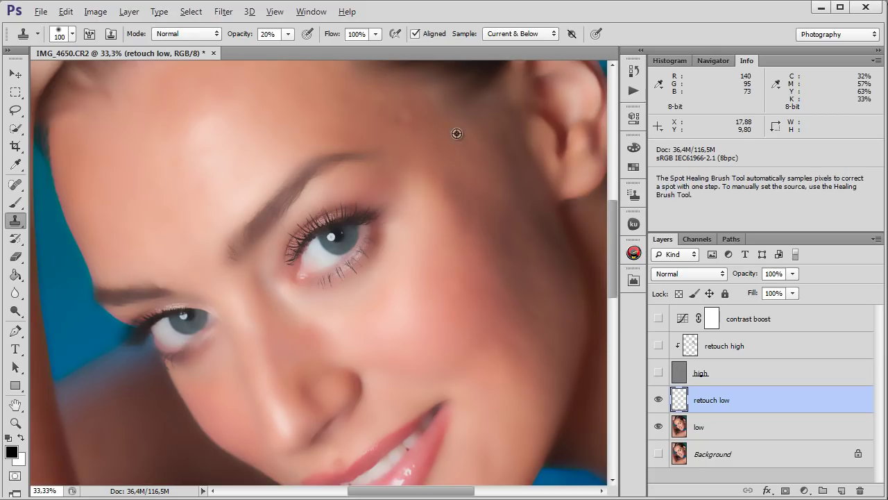
left_click(373, 125, "alt")
left_click_drag(398, 123, 421, 134)
left_click_drag(396, 103, 404, 135)
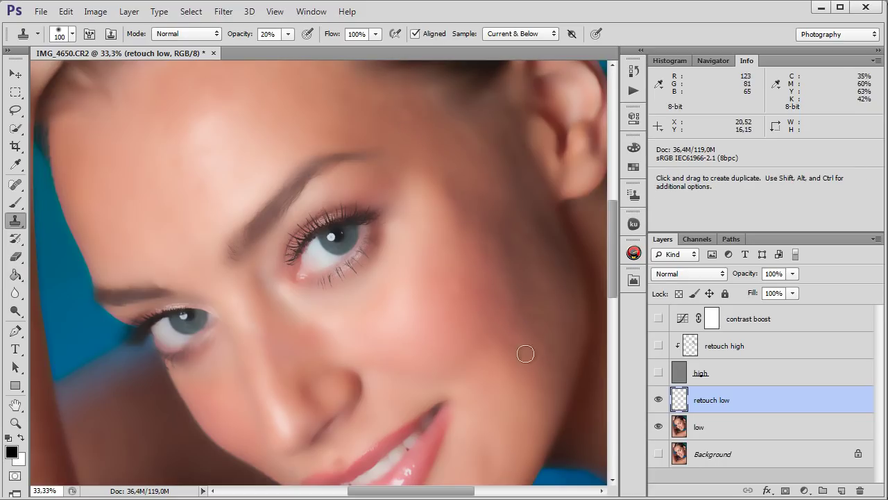
With a 200 px Mixer Brush, smooth tones over the forehead, both cheeks and the nose bridge on the low layer
left_click(18, 205)
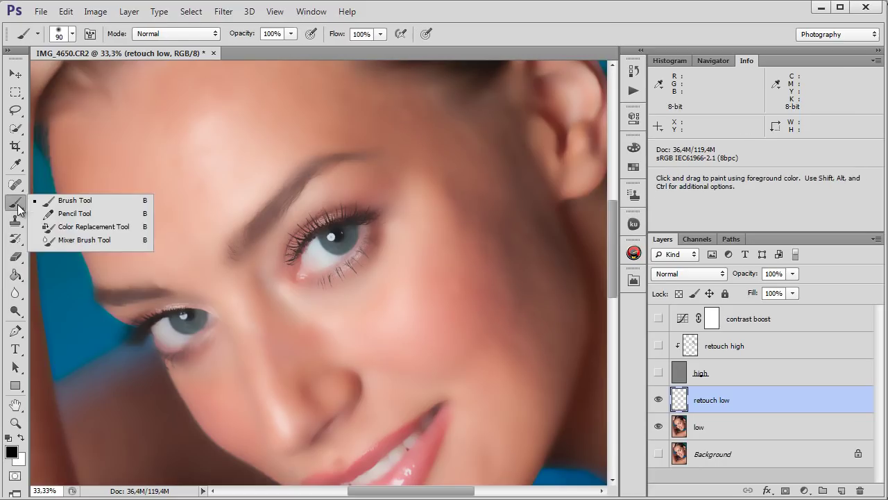
left_click(88, 240)
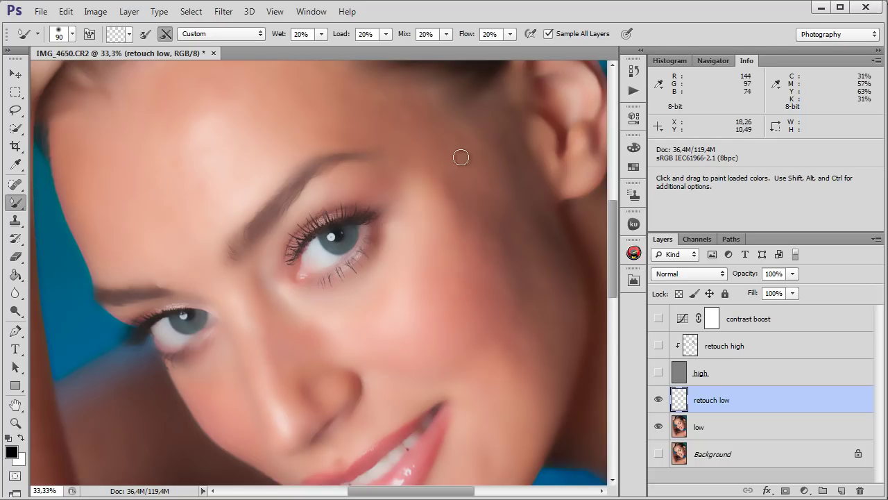
key("bracketright")
key("bracketright")
key("bracketright")
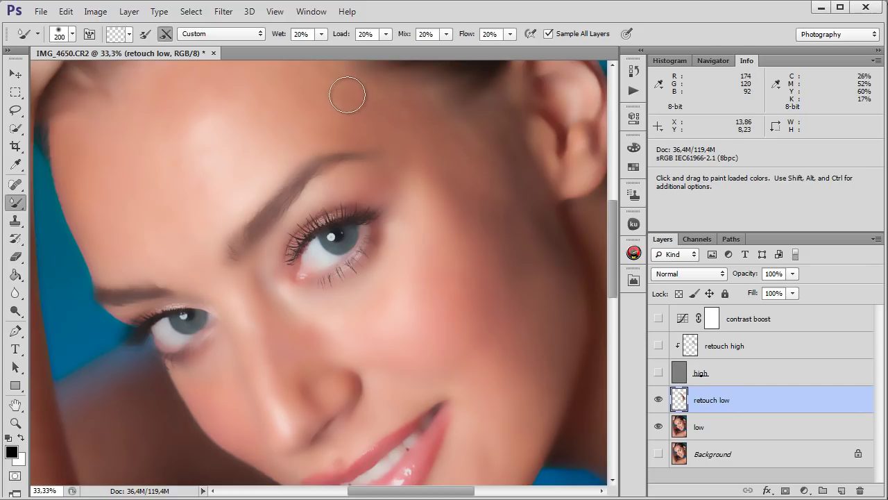
left_click_drag(282, 95, 246, 87)
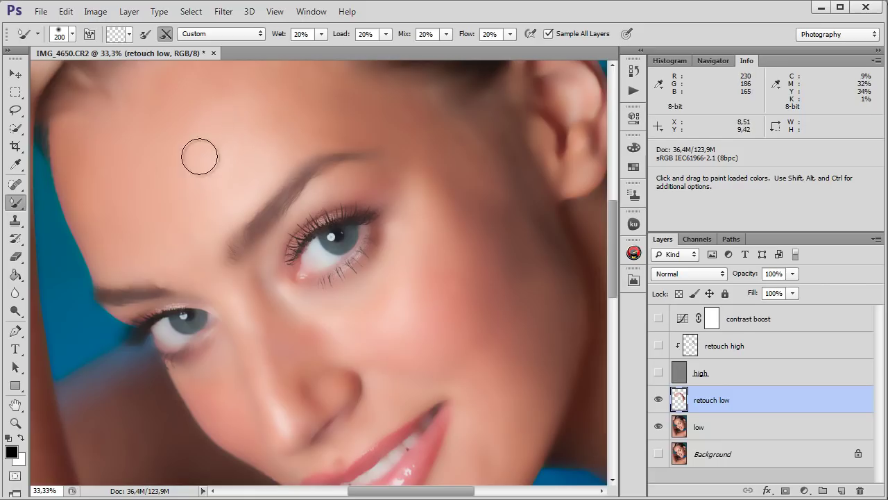
left_click_drag(323, 311, 367, 312)
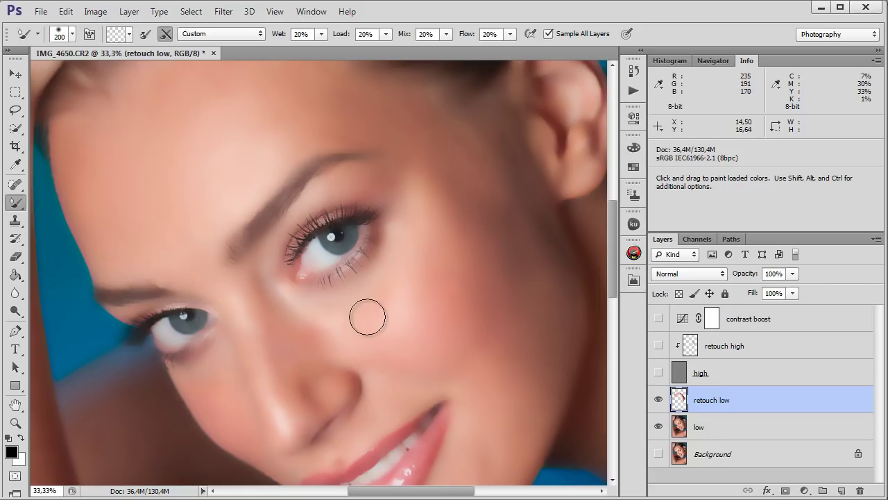
mouse_move(417, 222)
left_mouse_down()
mouse_move(426, 273)
mouse_move(412, 301)
mouse_move(432, 271)
mouse_move(443, 200)
left_mouse_up()
mouse_move(381, 287)
left_mouse_down()
mouse_move(357, 331)
mouse_move(424, 388)
left_mouse_up()
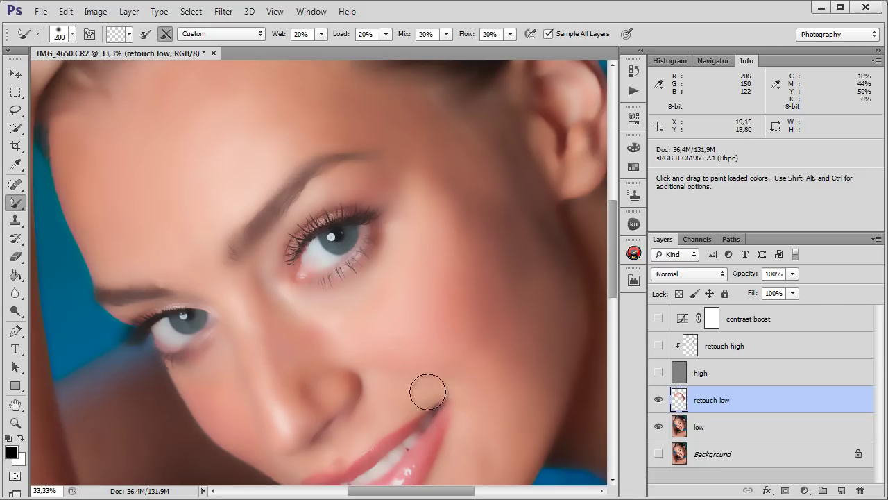
mouse_move(254, 299)
left_mouse_down()
mouse_move(233, 257)
mouse_move(281, 414)
mouse_move(303, 328)
left_mouse_up()
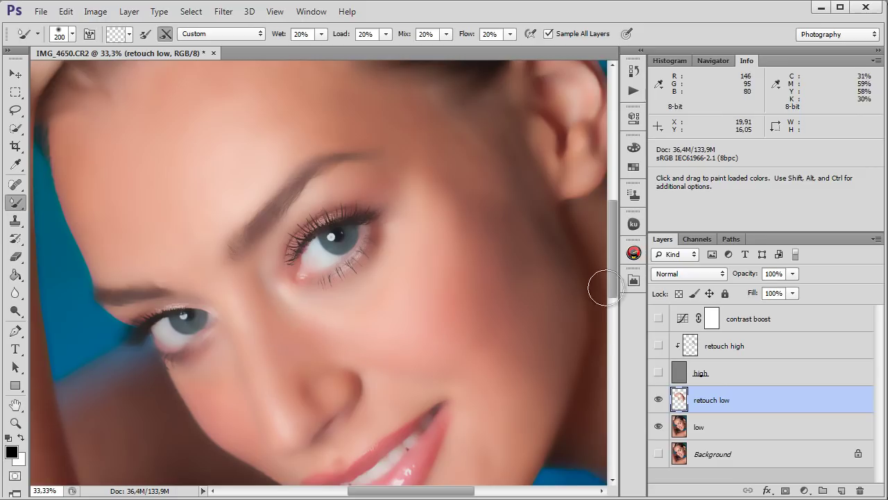
Toggle the retouch low layer on and off to compare the tone smoothing
left_click(655, 346)
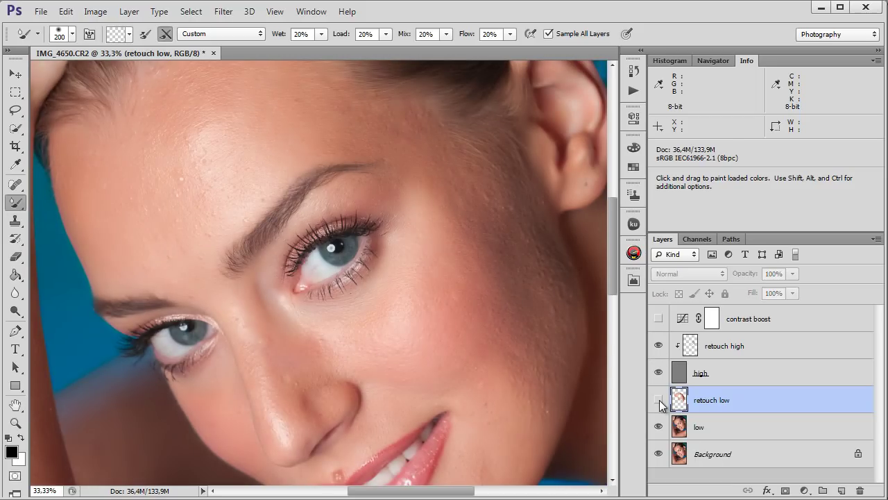
left_click(659, 401)
left_click(659, 401)
left_click(659, 401)
left_click(659, 401)
left_click(659, 401)
Alt-toggle the Background to view the original photo, then restore all retouching layers
left_click(658, 344)
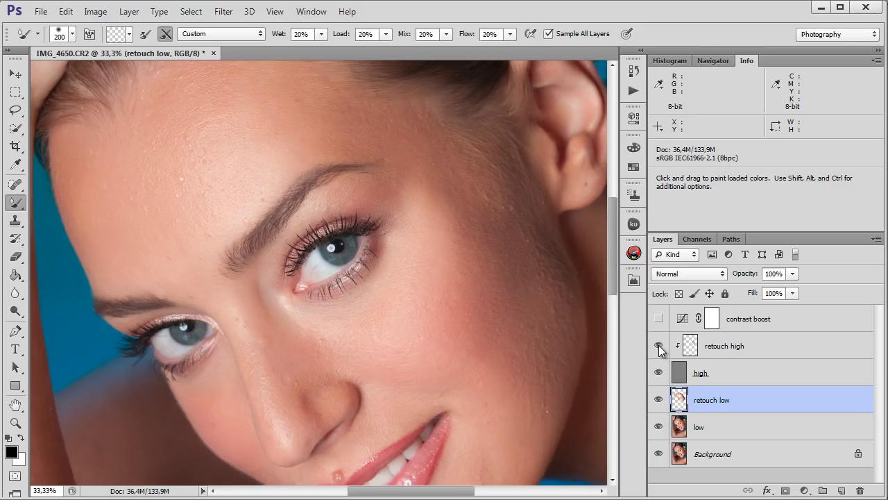
left_click(659, 454, "alt")
left_click(658, 454, "alt")
left_click(659, 454, "alt")
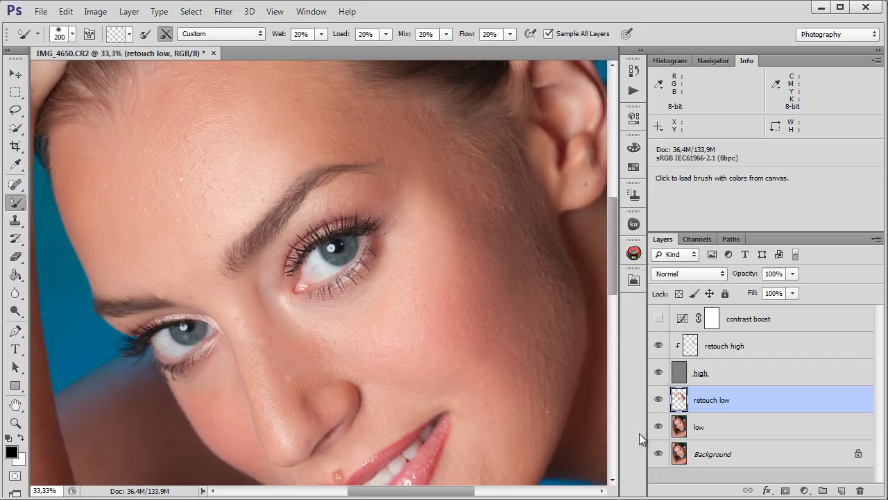